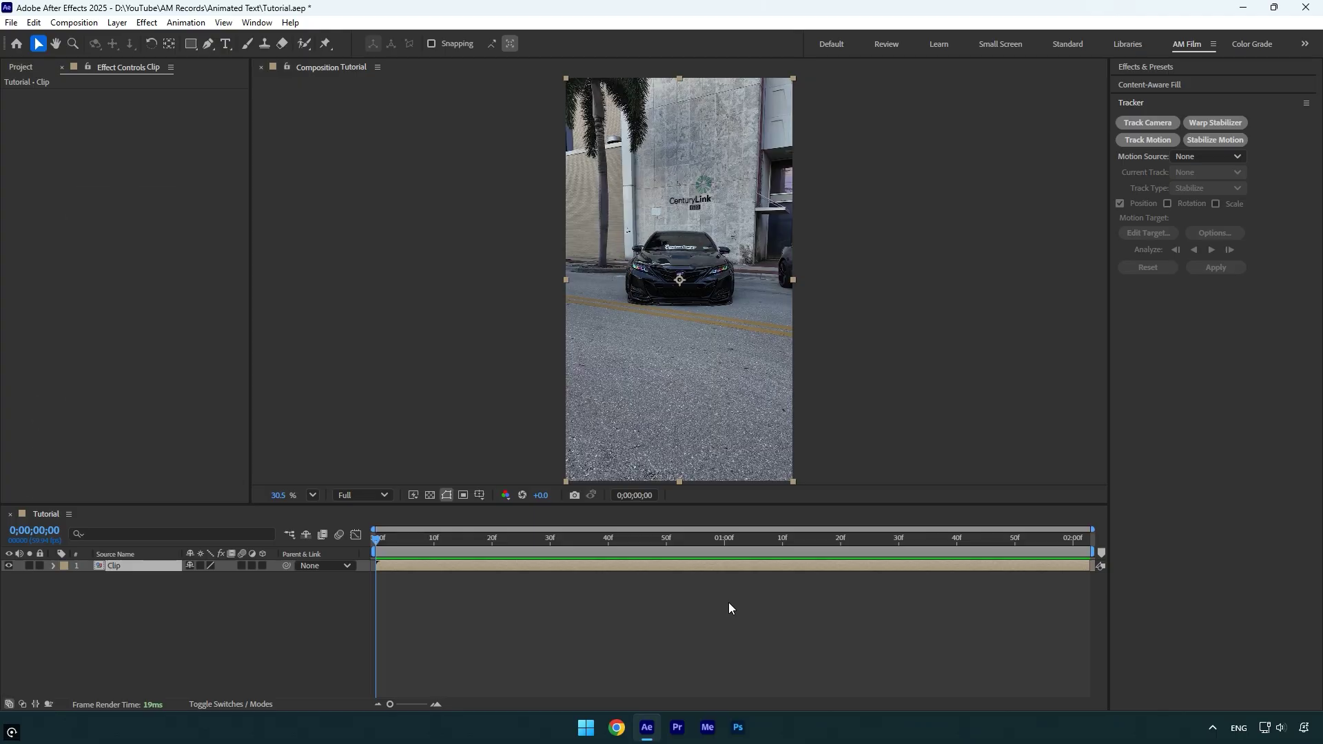
Run the 3D Camera Tracker on the car clip and clear the track-point target
{"action": "left_click", "coordinate": [1148, 124]}
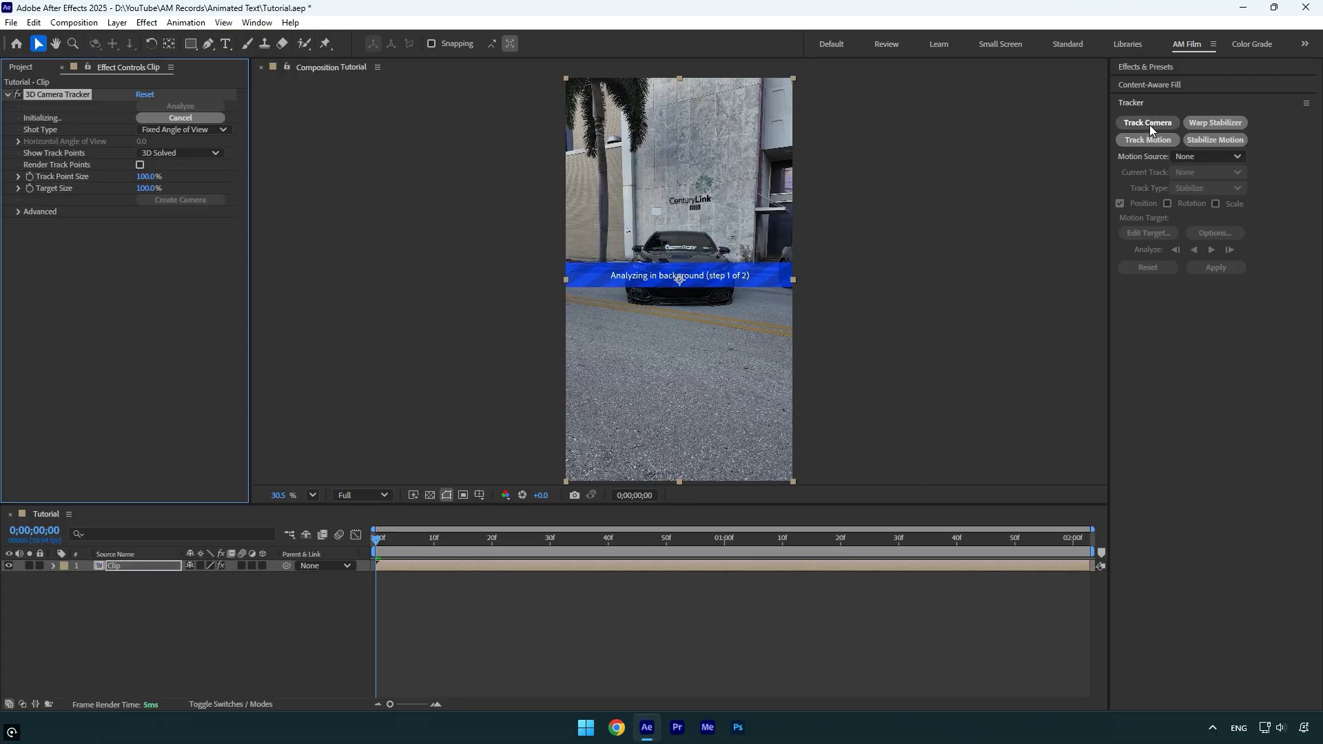
{"action": "left_click", "coordinate": [700, 253]}
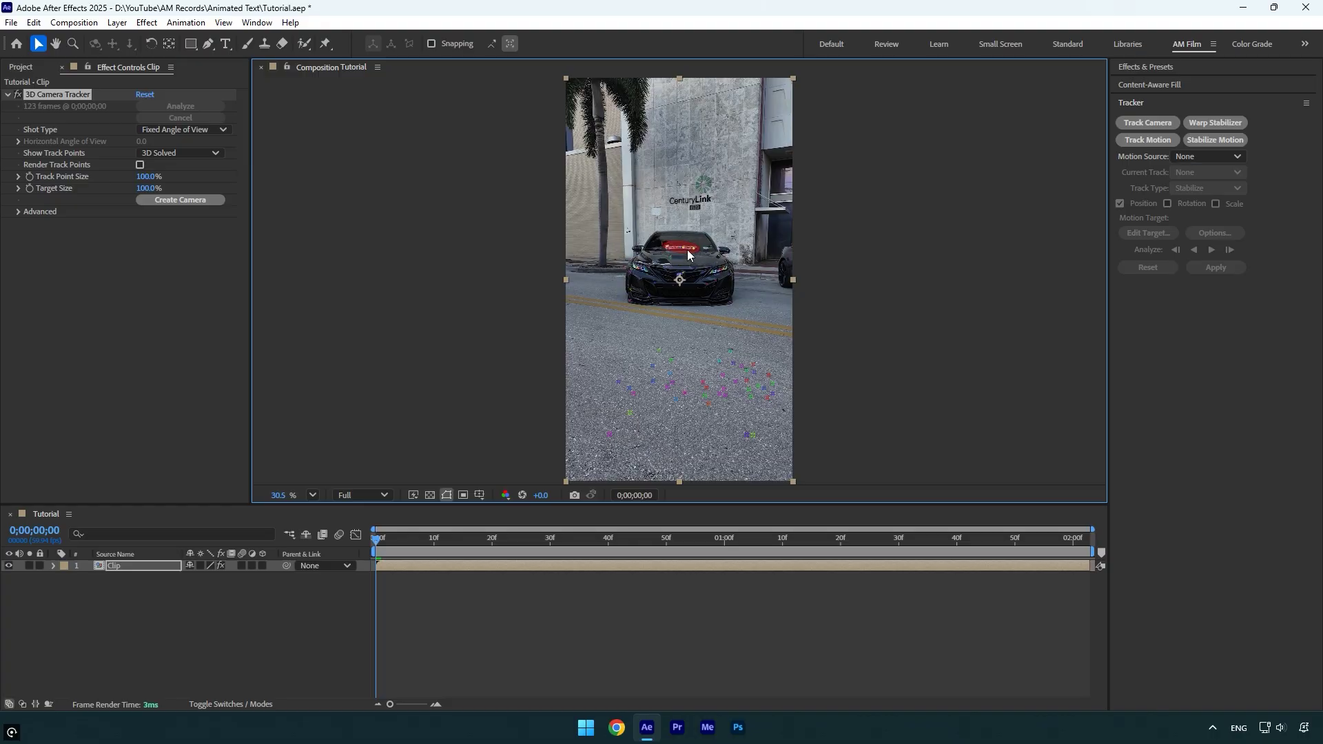
Create a text layer and tracker camera from the track points, and type 'AM FILM'
{"action": "right_click", "coordinate": [688, 250]}
{"action": "left_click", "coordinate": [755, 258]}
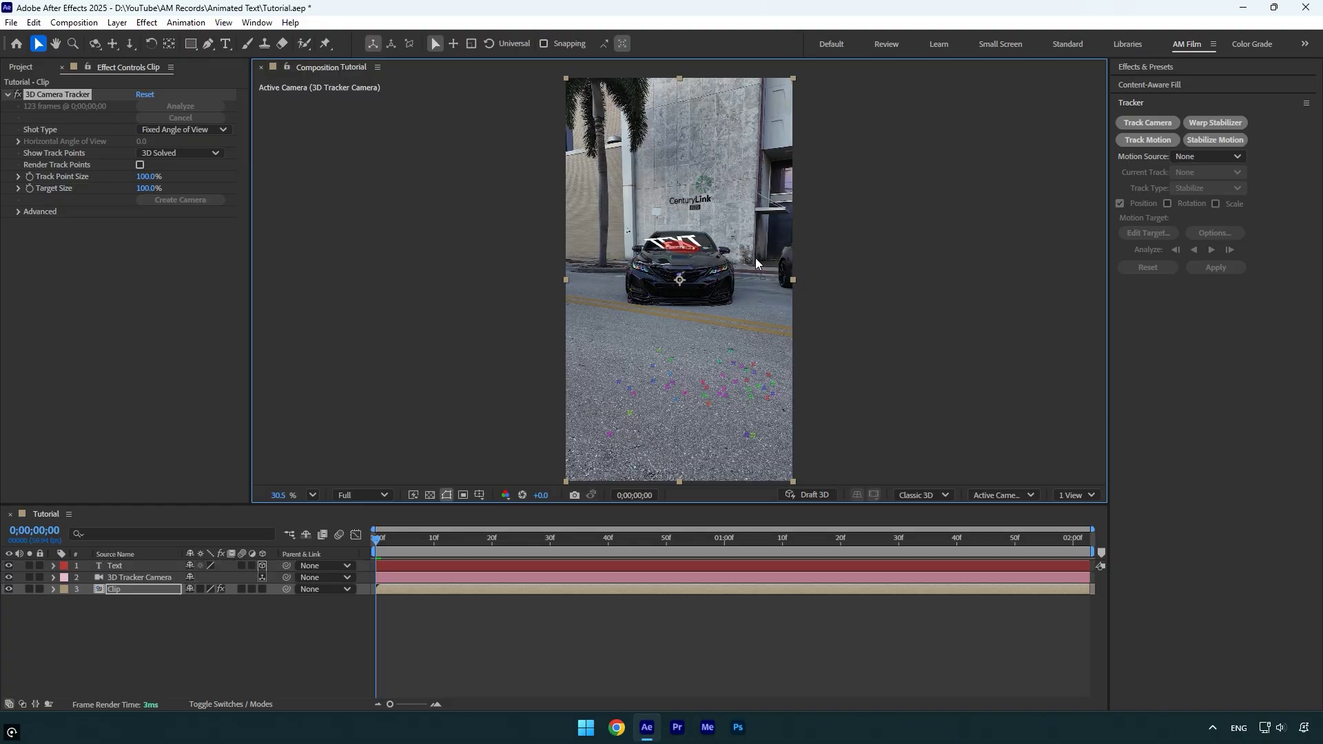
{"action": "key", "text": "ctrl+t"}
{"action": "double_click", "coordinate": [679, 245]}
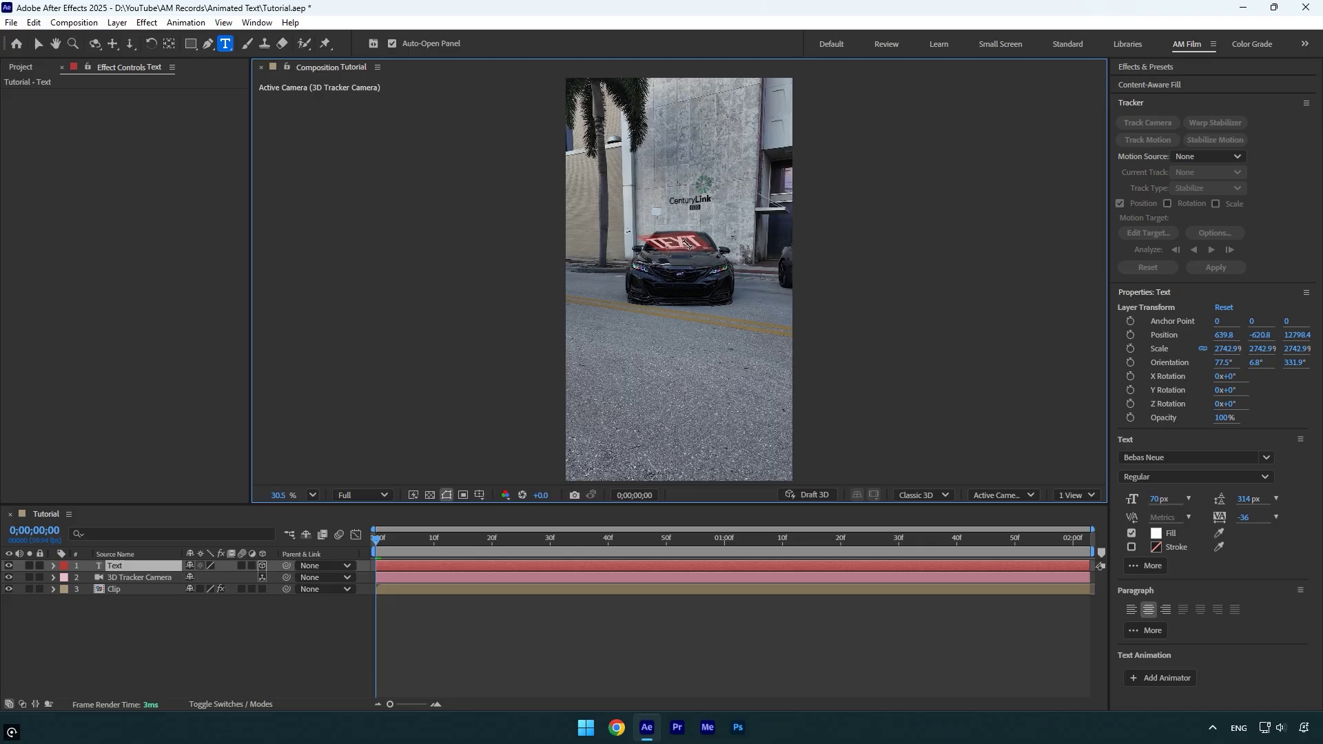
{"action": "type", "text": "AM FILM"}
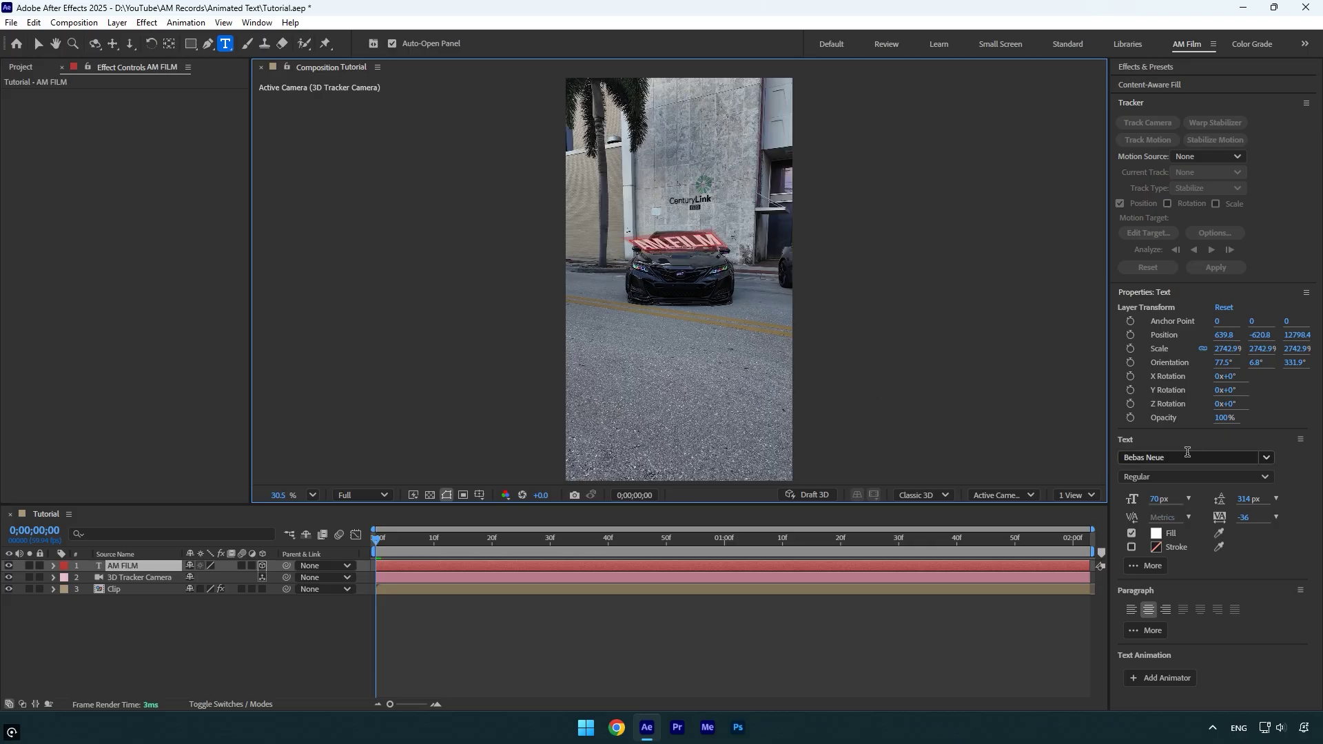
Set the AM FILM text's font to Zeyko Crew
{"action": "left_click", "coordinate": [1266, 462]}
{"action": "type", "text": "z"}
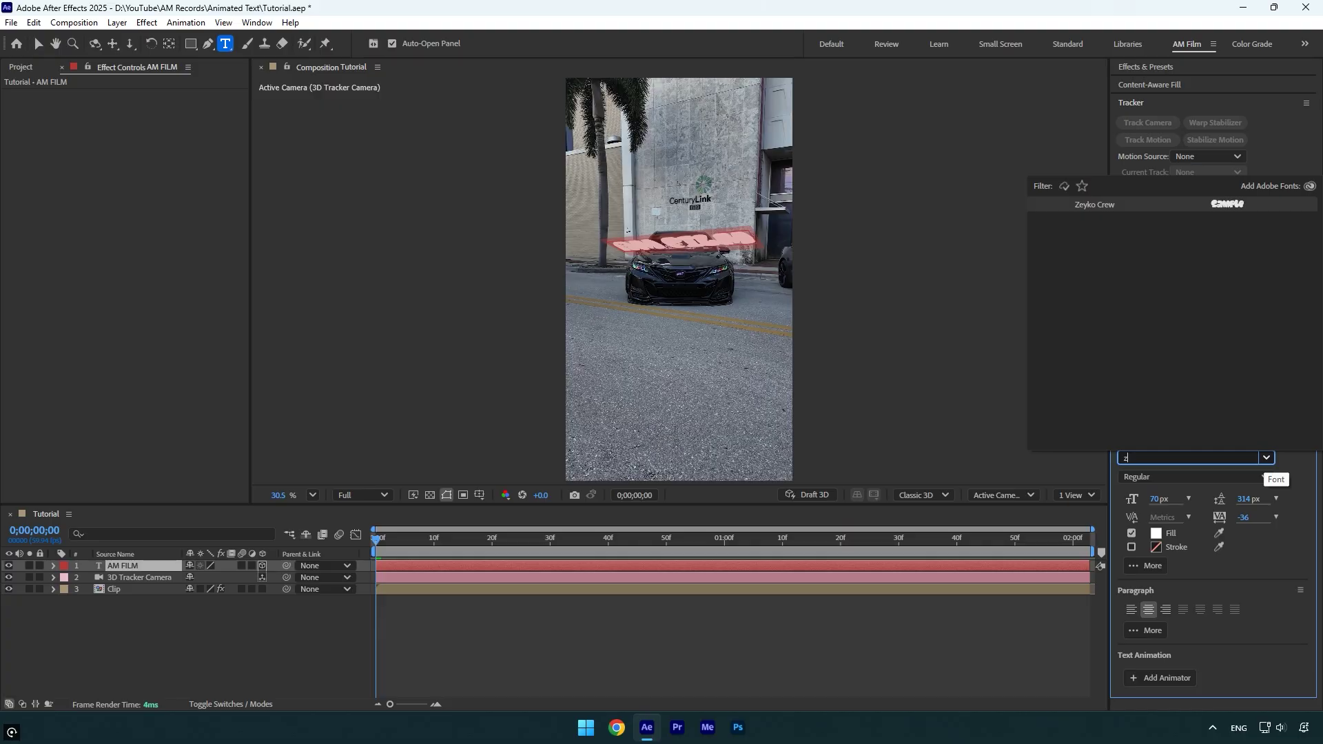
{"action": "left_click", "coordinate": [1102, 206]}
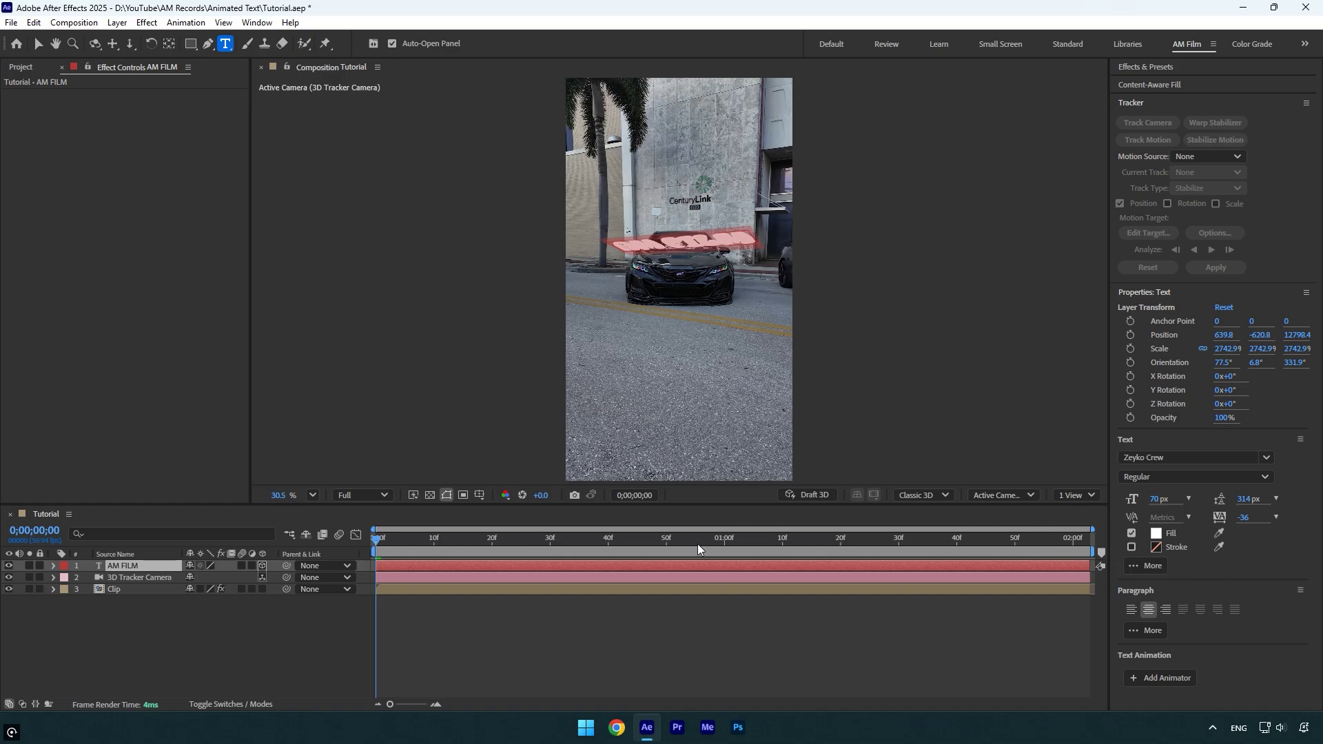
Rotate AM FILM upright to 12.8°, 5°, 359.7°, lift it above the car, and preview
{"action": "left_click", "coordinate": [652, 565]}
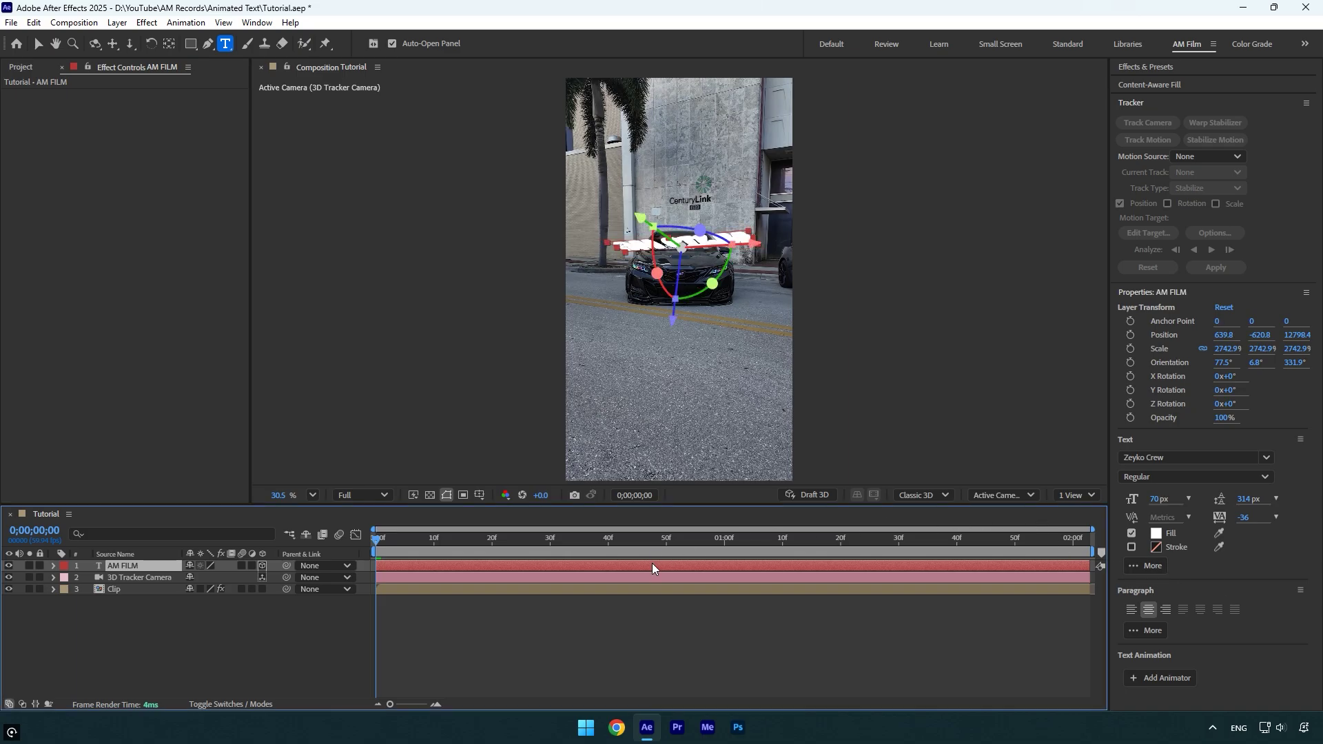
{"action": "left_click", "coordinate": [35, 38]}
{"action": "left_click_drag", "start_coordinate": [657, 274], "coordinate": [679, 207]}
{"action": "left_click_drag", "start_coordinate": [688, 162], "coordinate": [715, 377]}
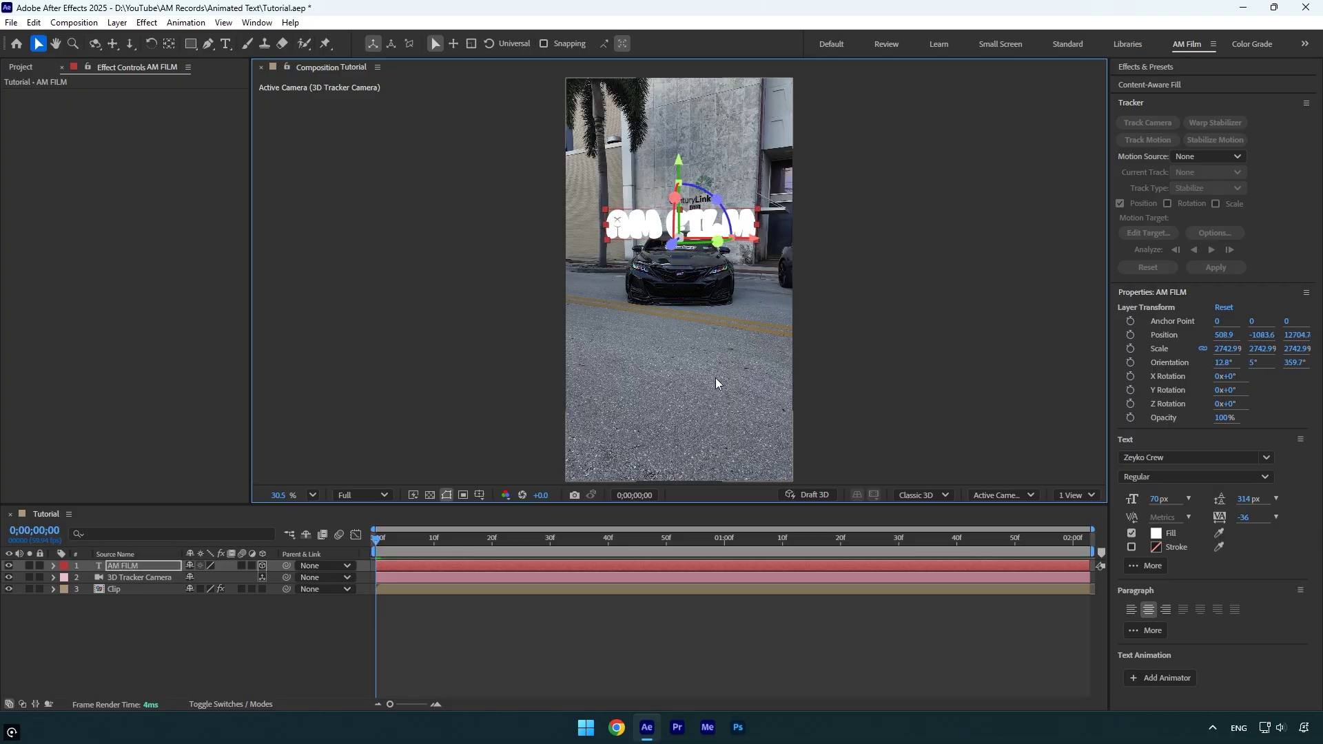
{"action": "key", "text": "space"}
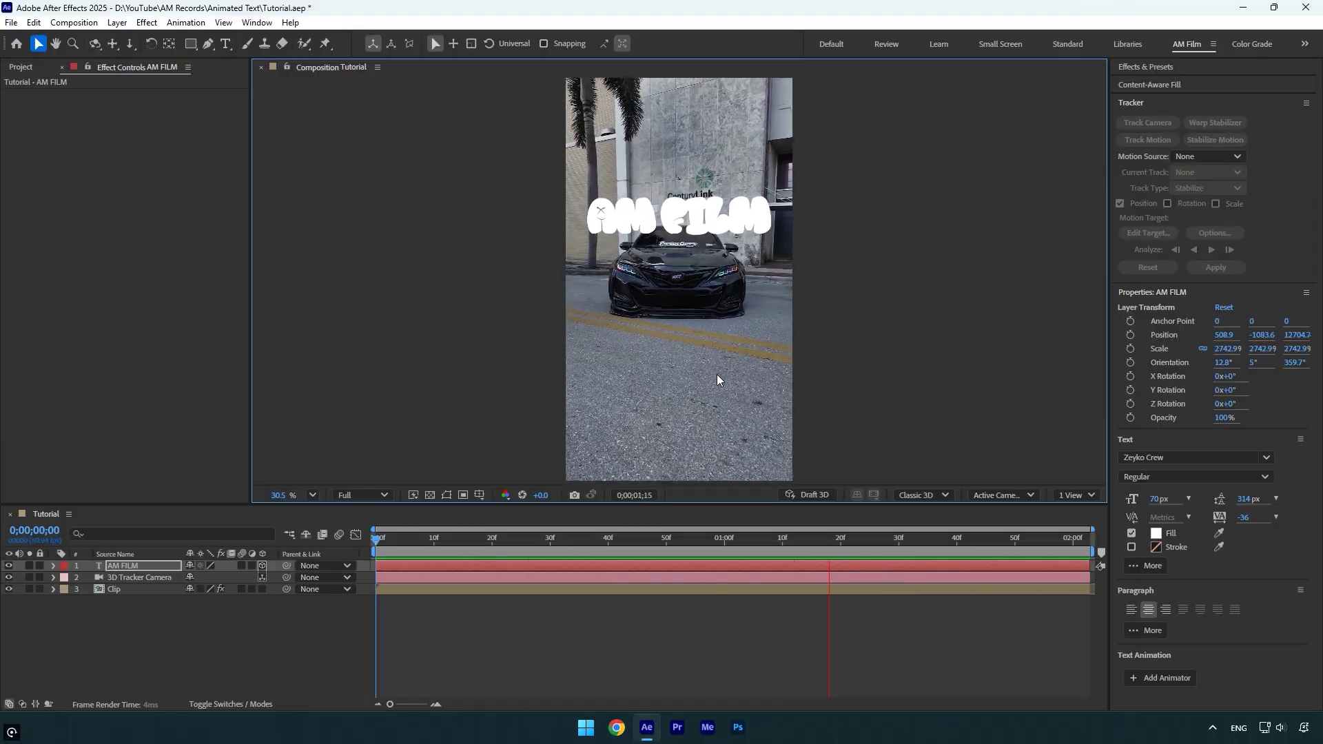
Add an Opacity animator to AM FILM with its opacity set to 0%
{"action": "key", "text": "space"}
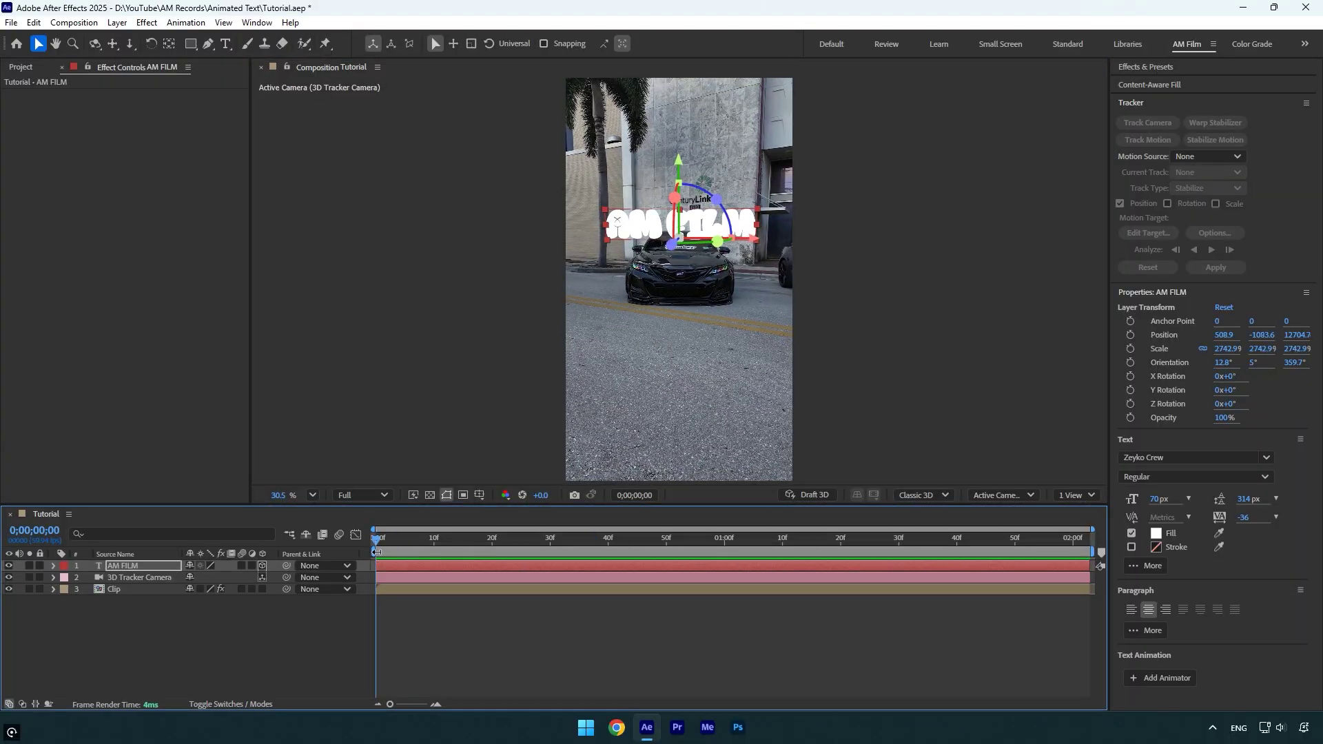
{"action": "left_click", "coordinate": [52, 565]}
{"action": "left_click", "coordinate": [272, 578]}
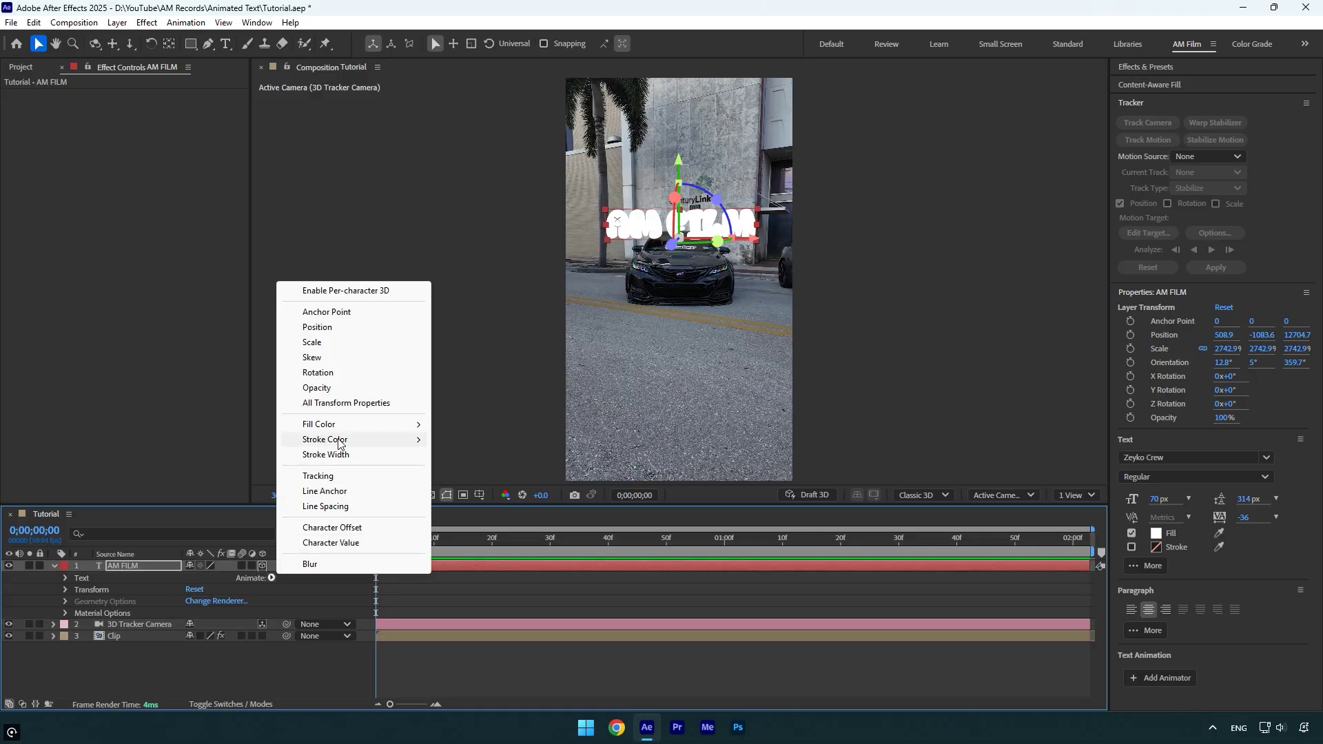
{"action": "left_click", "coordinate": [325, 390]}
{"action": "left_click_drag", "start_coordinate": [194, 648], "coordinate": [73, 649]}
Keyframe Range Selector Start from 0% at frame 0 to 100% at frame 45
{"action": "left_click", "coordinate": [87, 636]}
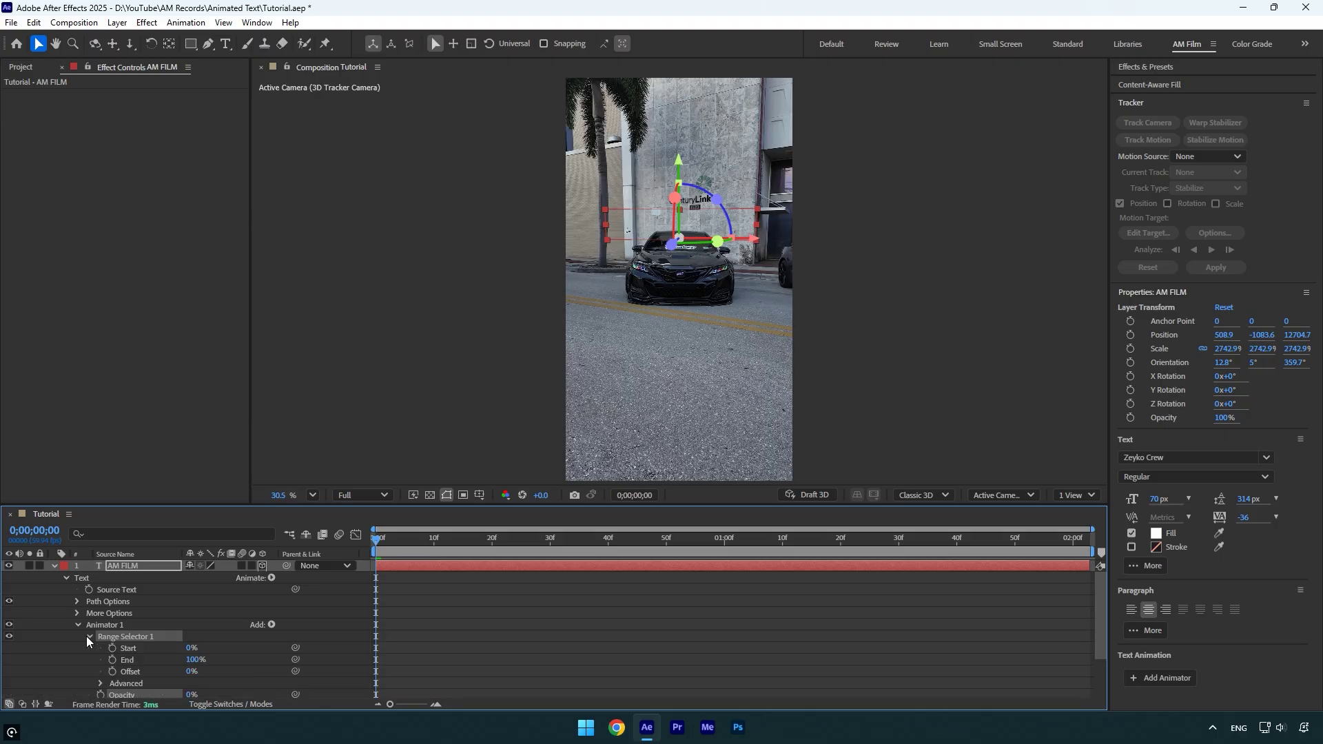
{"action": "left_click_drag", "start_coordinate": [408, 535], "coordinate": [357, 543]}
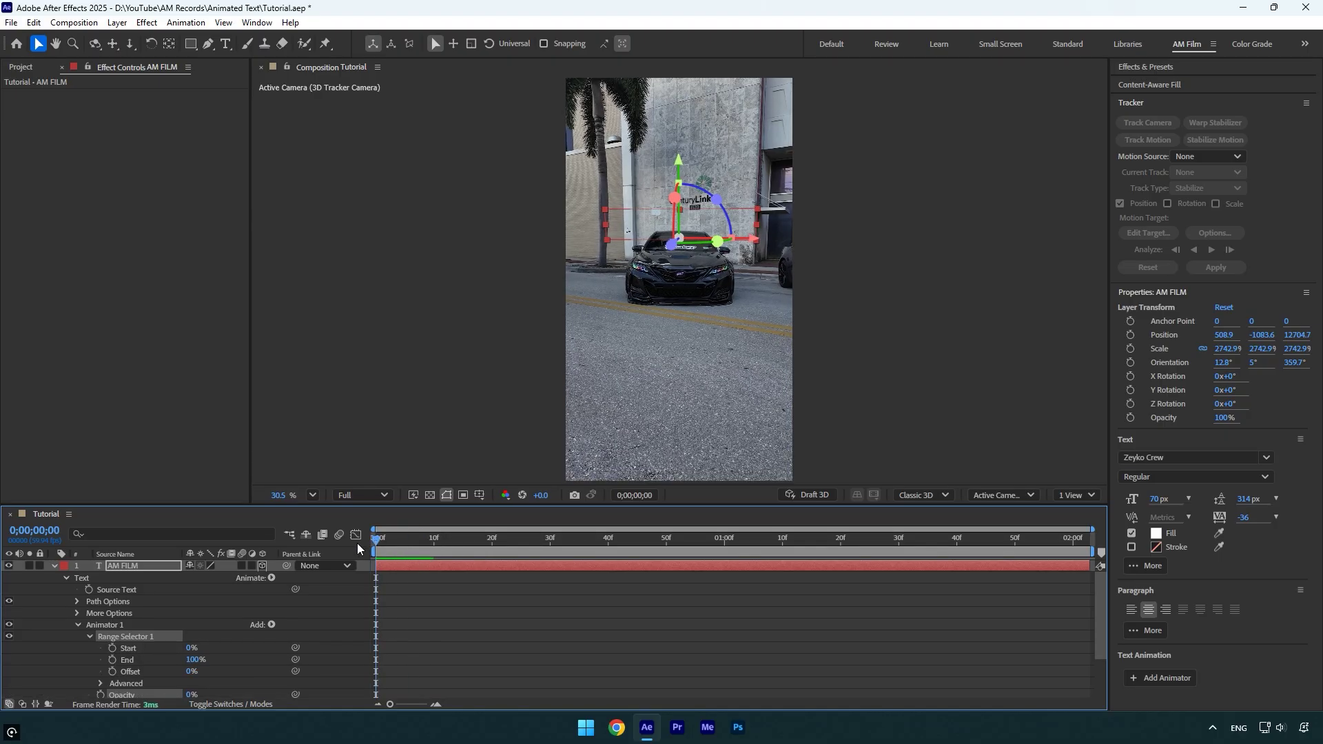
{"action": "left_click", "coordinate": [112, 648]}
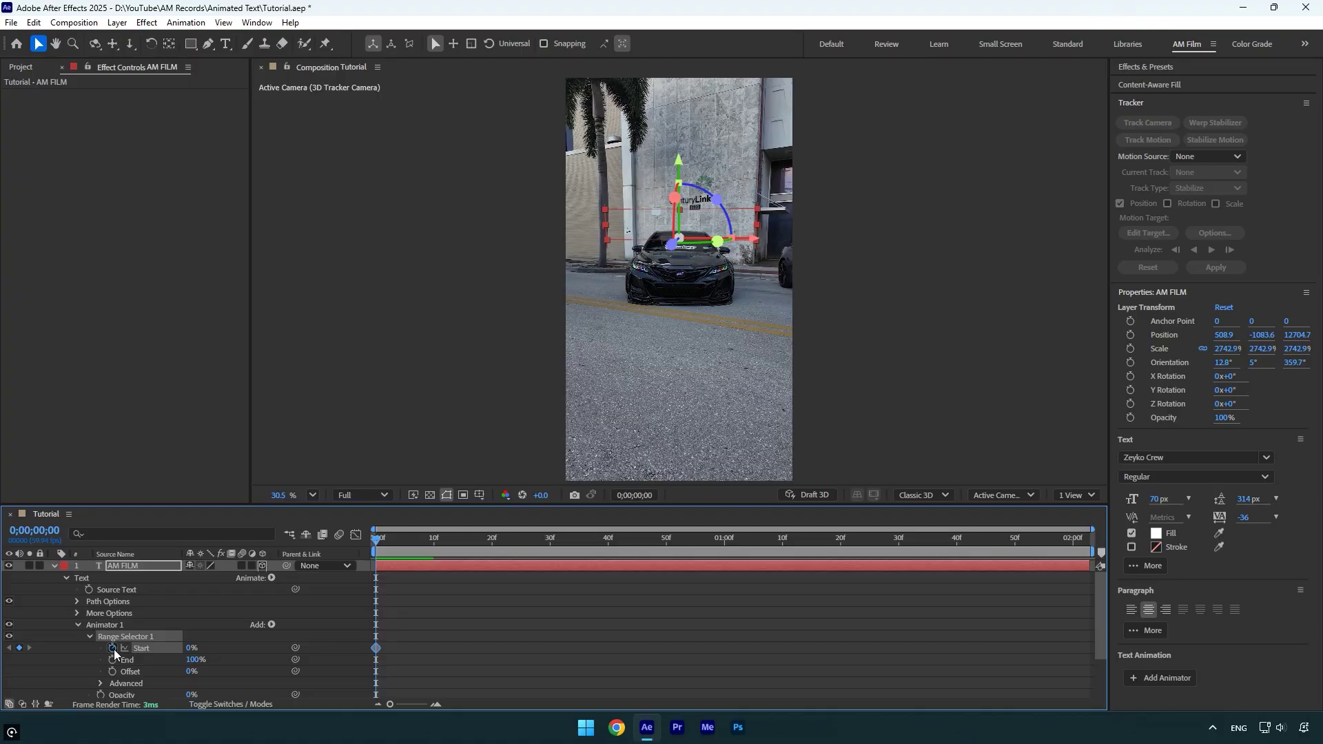
{"action": "left_click_drag", "start_coordinate": [415, 547], "coordinate": [637, 558]}
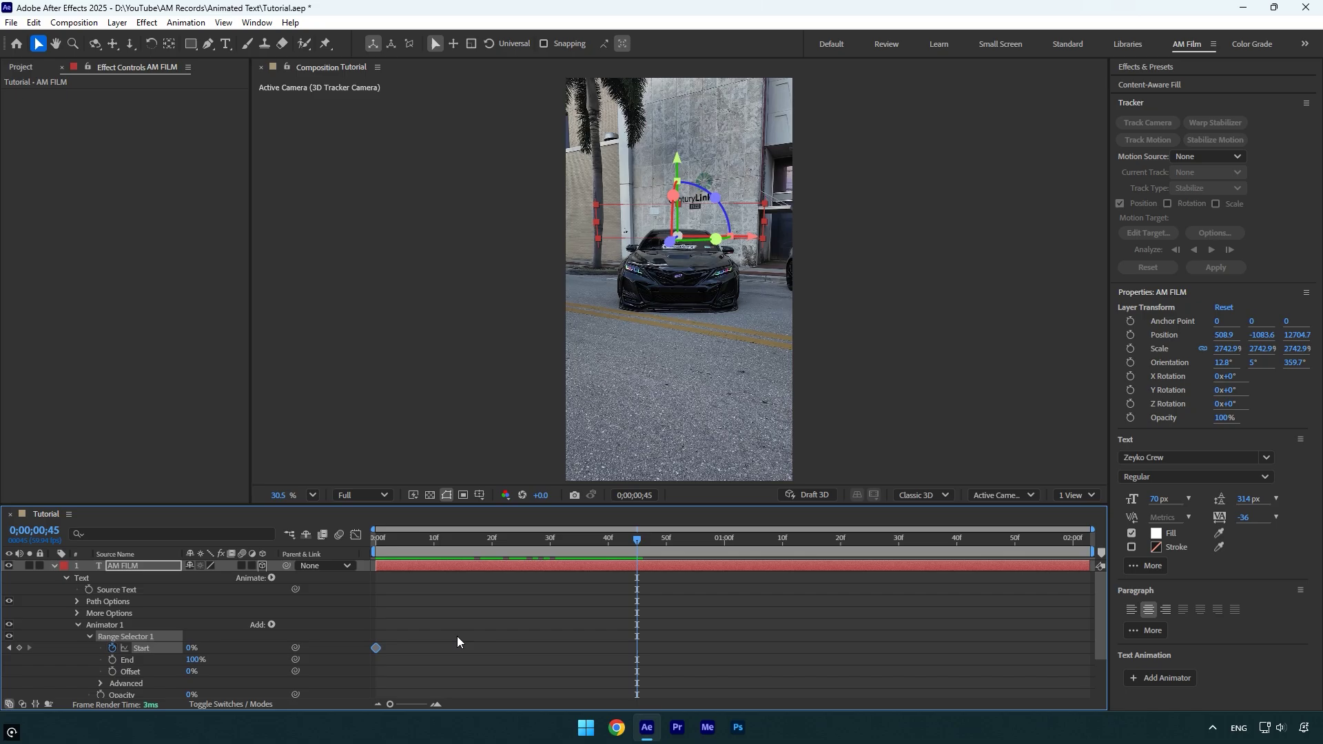
{"action": "left_click_drag", "start_coordinate": [188, 649], "coordinate": [355, 638]}
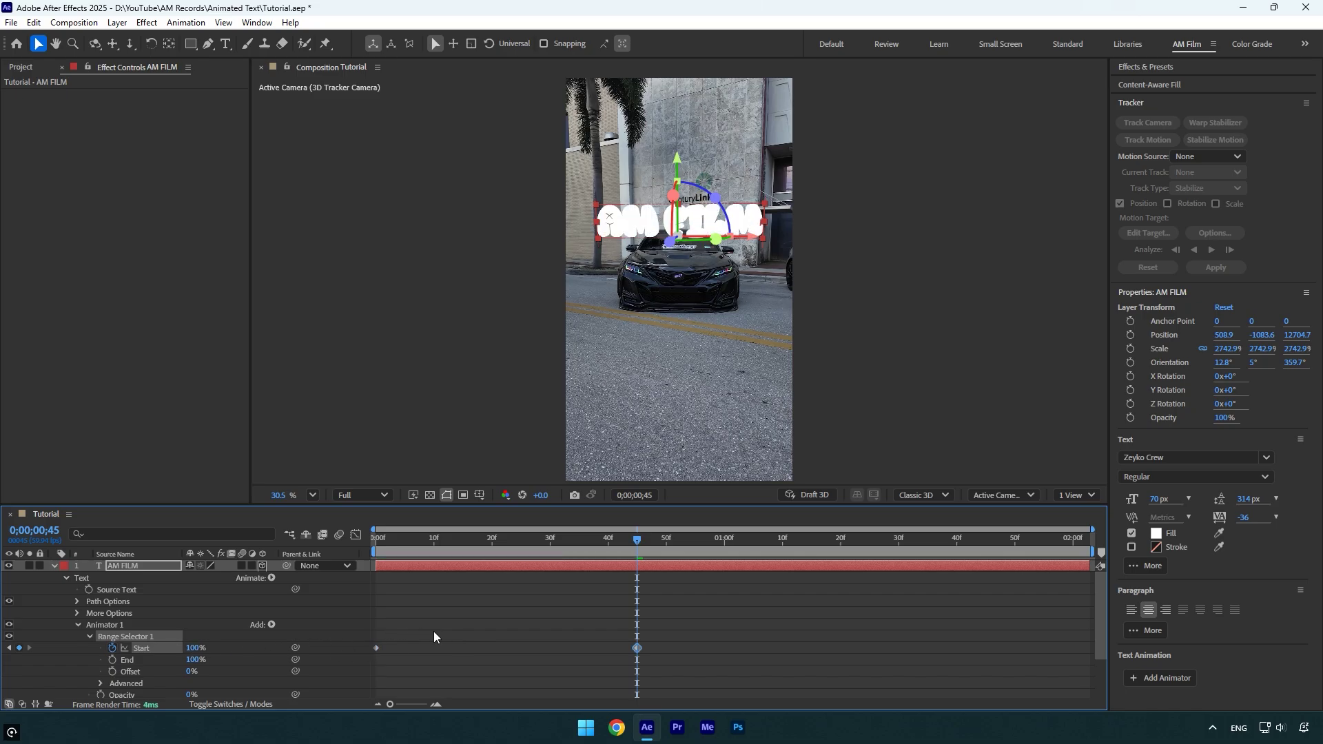
Preview the reveal from frame 0, then apply Easy Ease (F9) to both Start keyframes
{"action": "left_click_drag", "start_coordinate": [622, 553], "coordinate": [375, 542]}
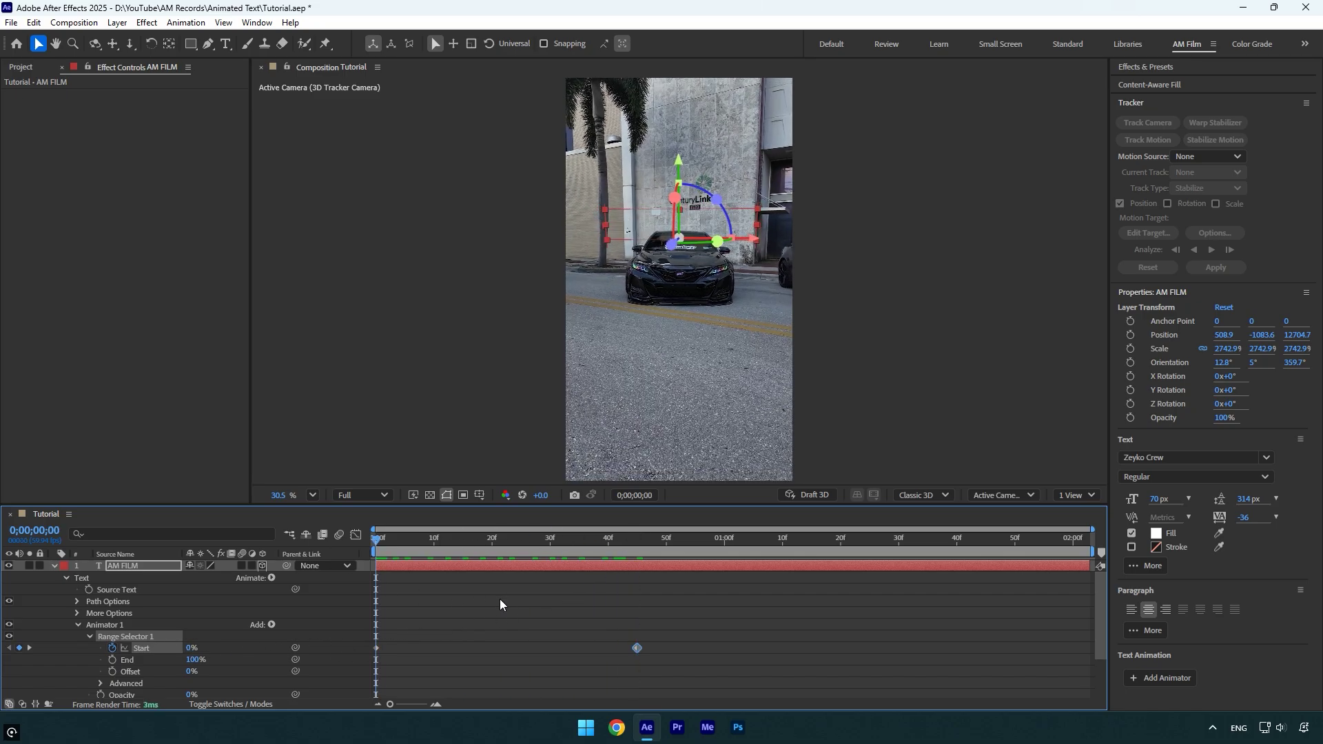
{"action": "key", "text": "space"}
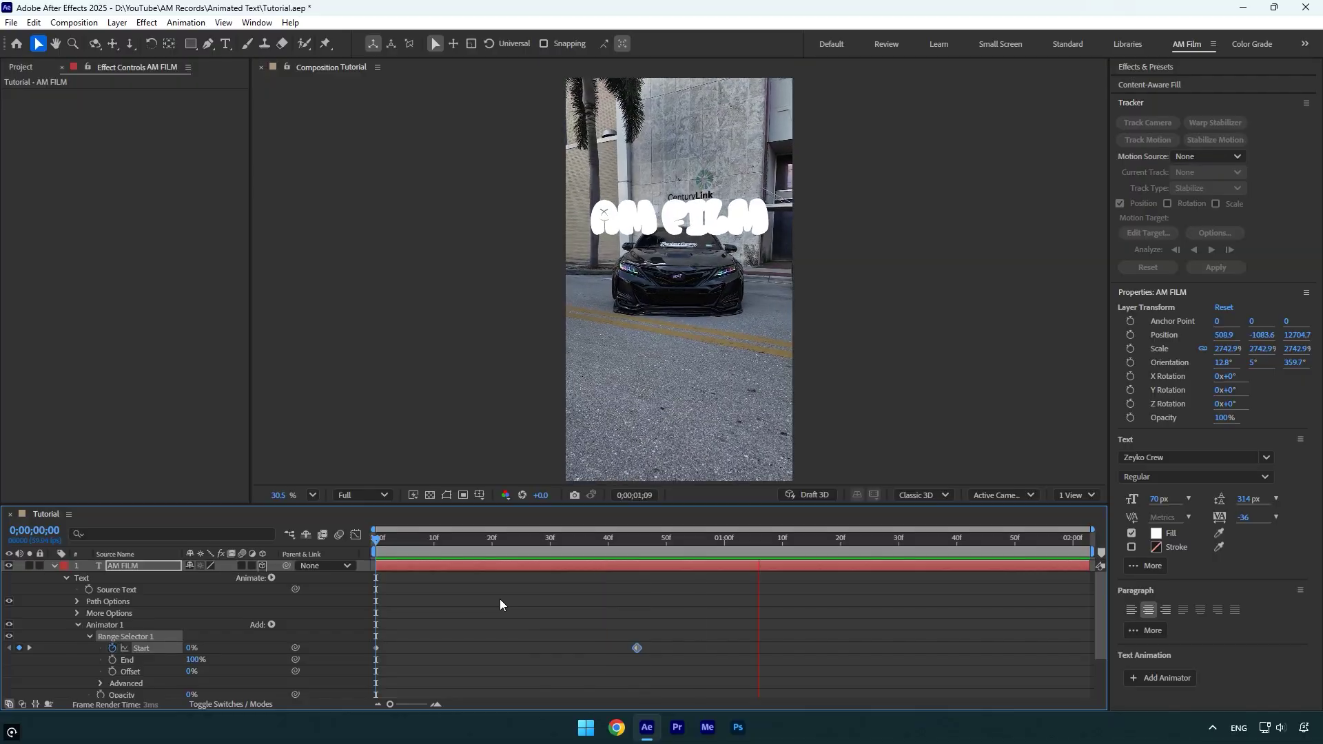
{"action": "left_click", "coordinate": [452, 542]}
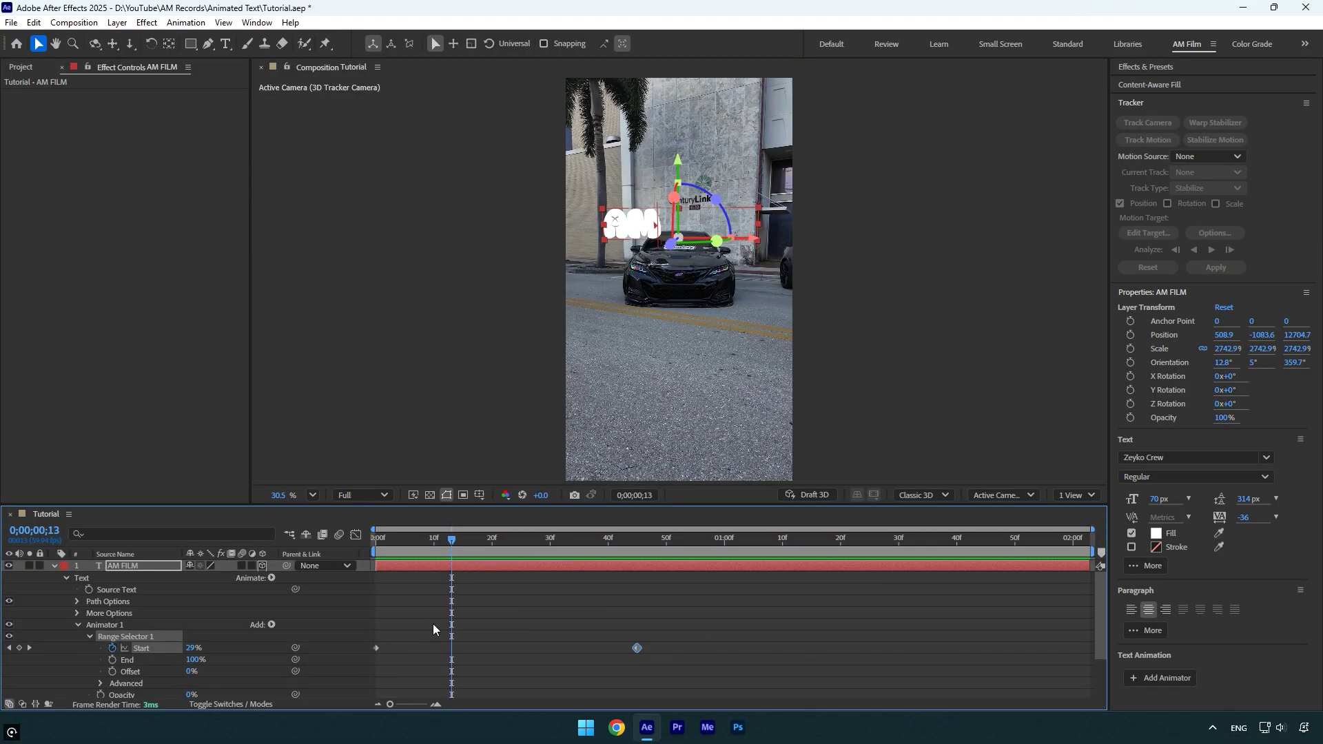
{"action": "left_click_drag", "start_coordinate": [676, 639], "coordinate": [404, 672]}
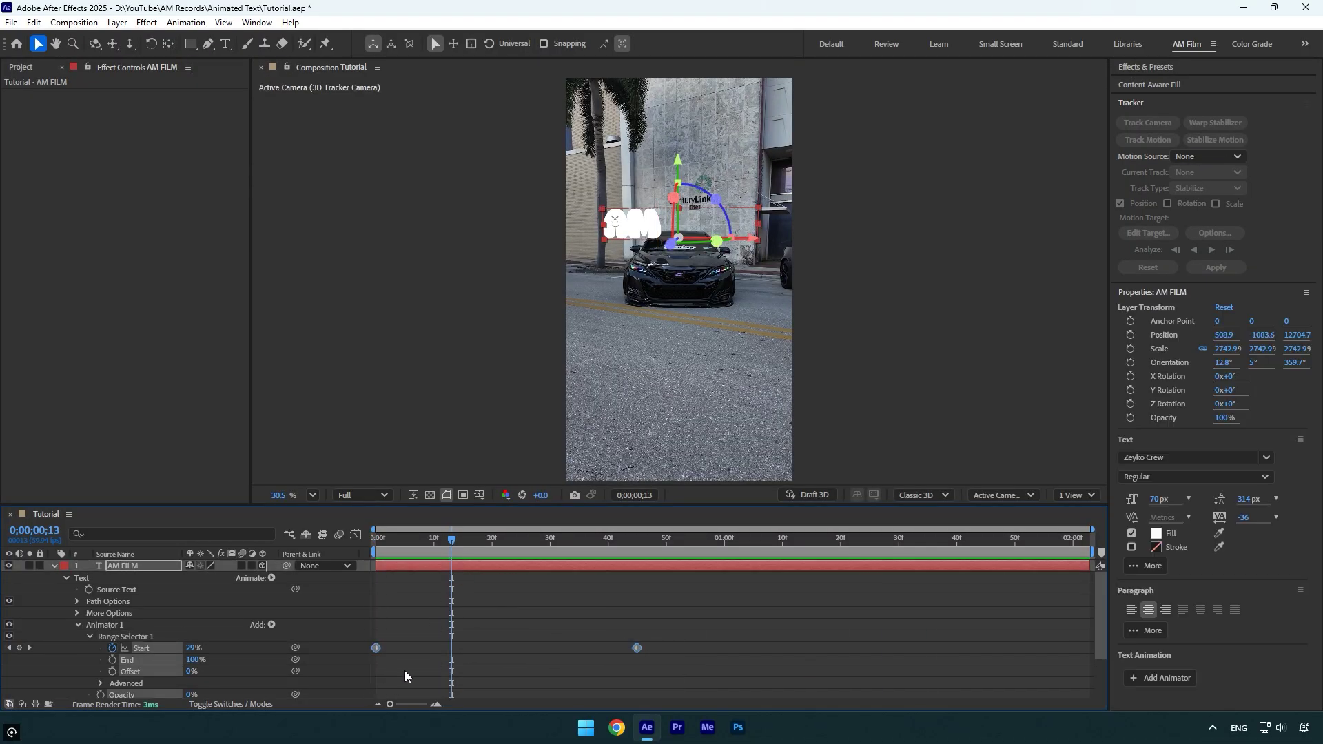
{"action": "key", "text": "F9"}
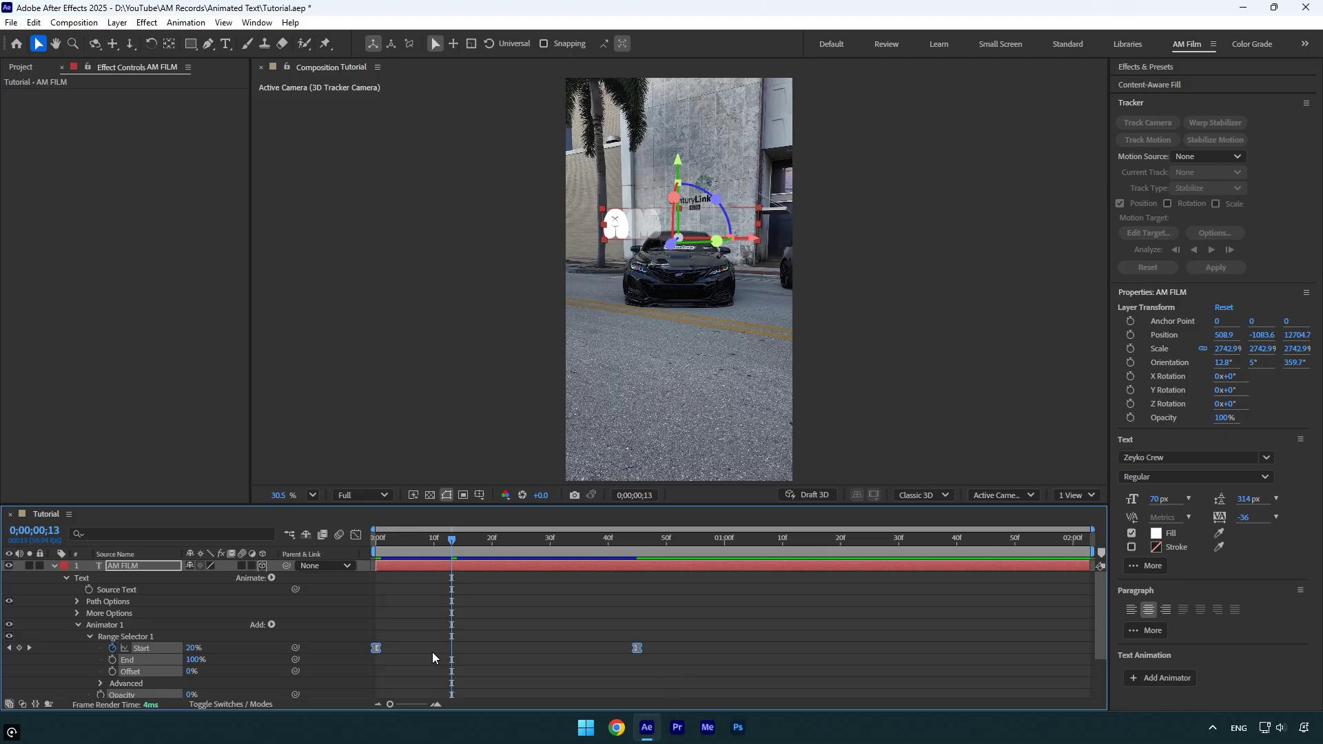
In the Start speed graph, pull the influence left so speed peaks near frame 10, then preview
{"action": "left_click", "coordinate": [360, 535]}
{"action": "right_click", "coordinate": [475, 602]}
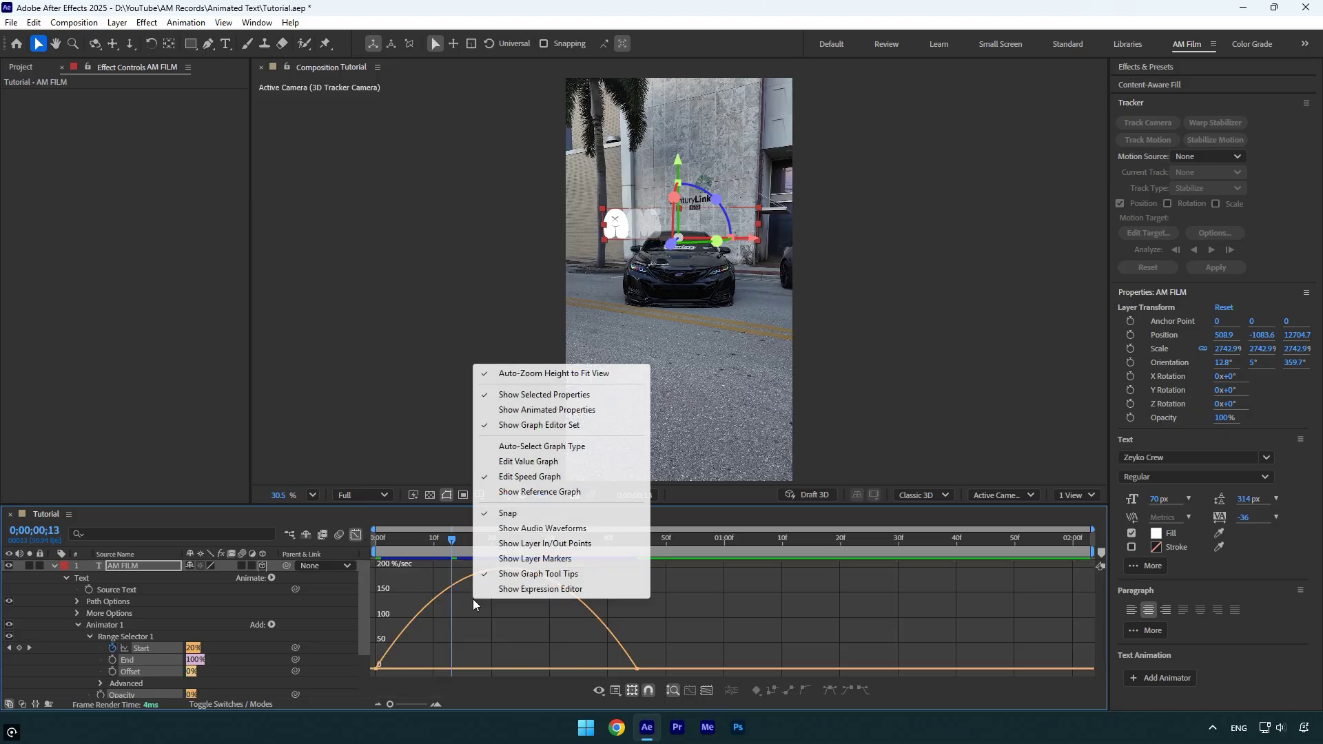
{"action": "left_click", "coordinate": [516, 479]}
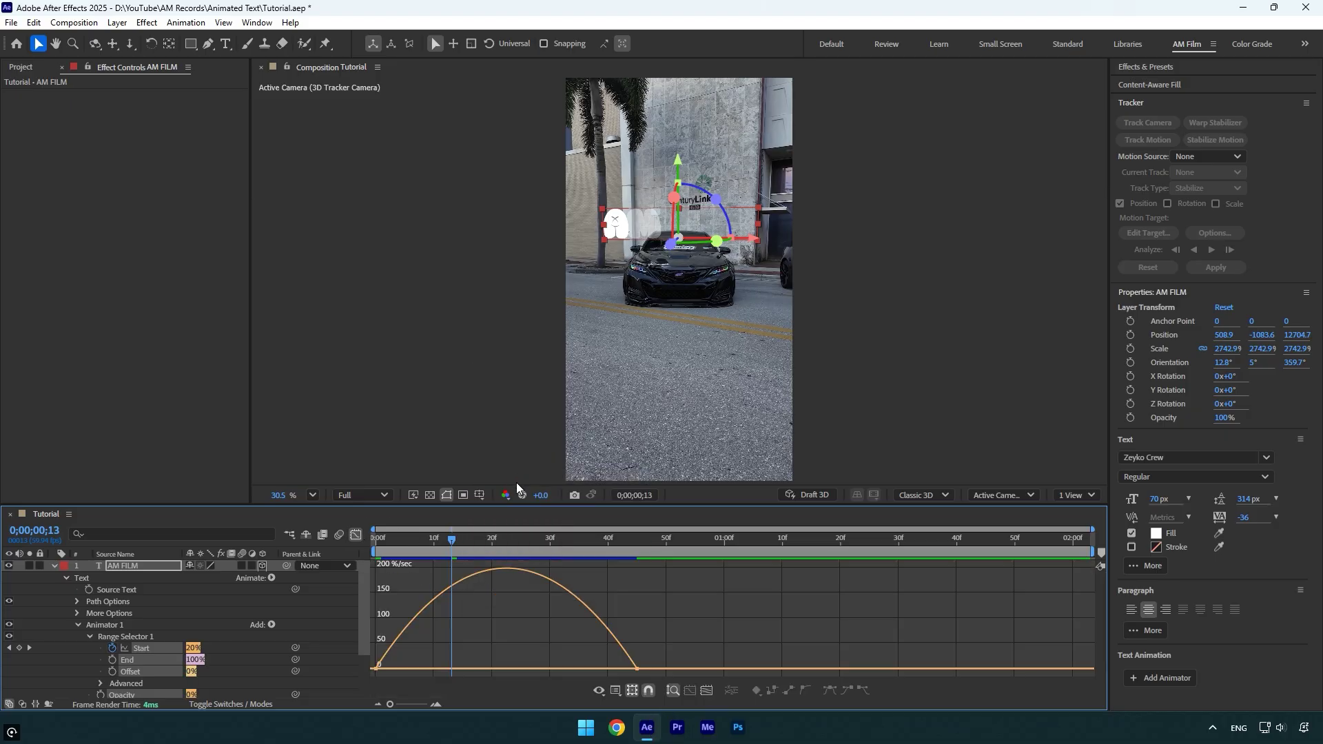
{"action": "left_click_drag", "start_coordinate": [684, 637], "coordinate": [372, 678]}
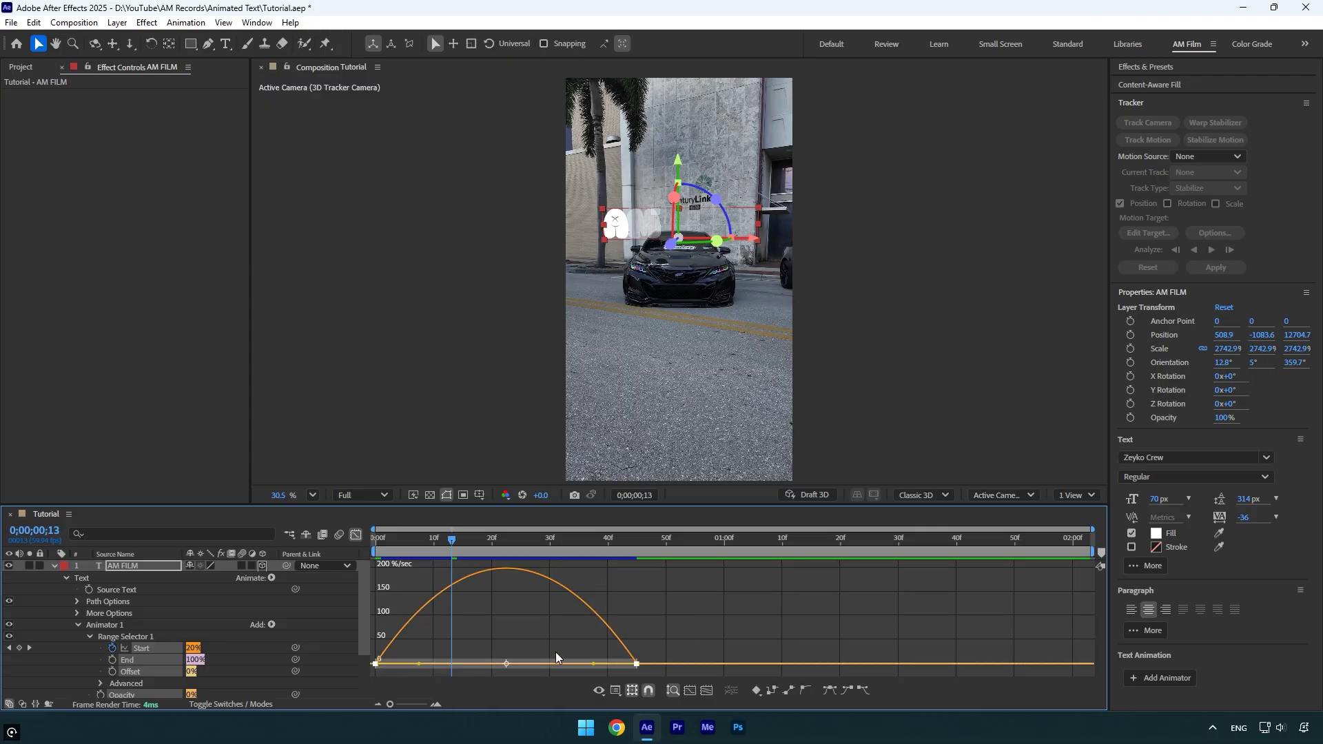
{"action": "left_click_drag", "start_coordinate": [591, 665], "coordinate": [535, 666]}
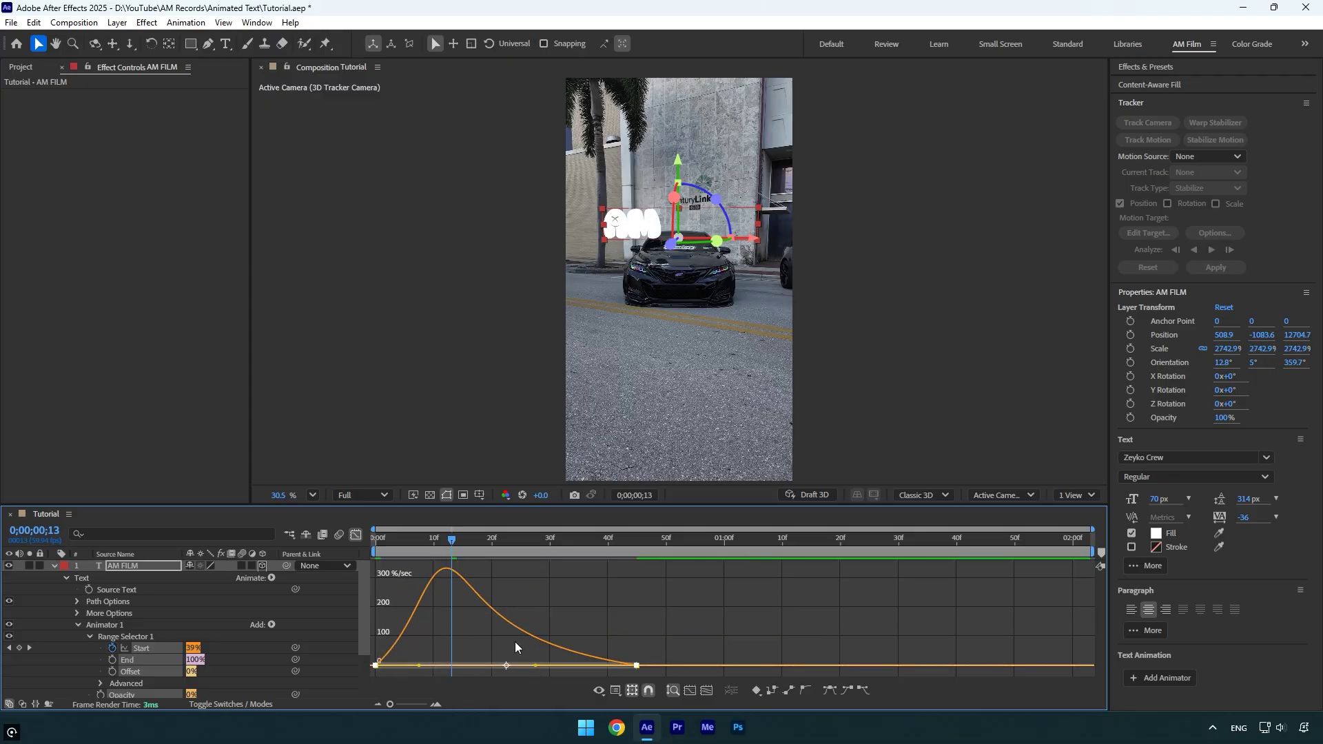
{"action": "key", "text": "space"}
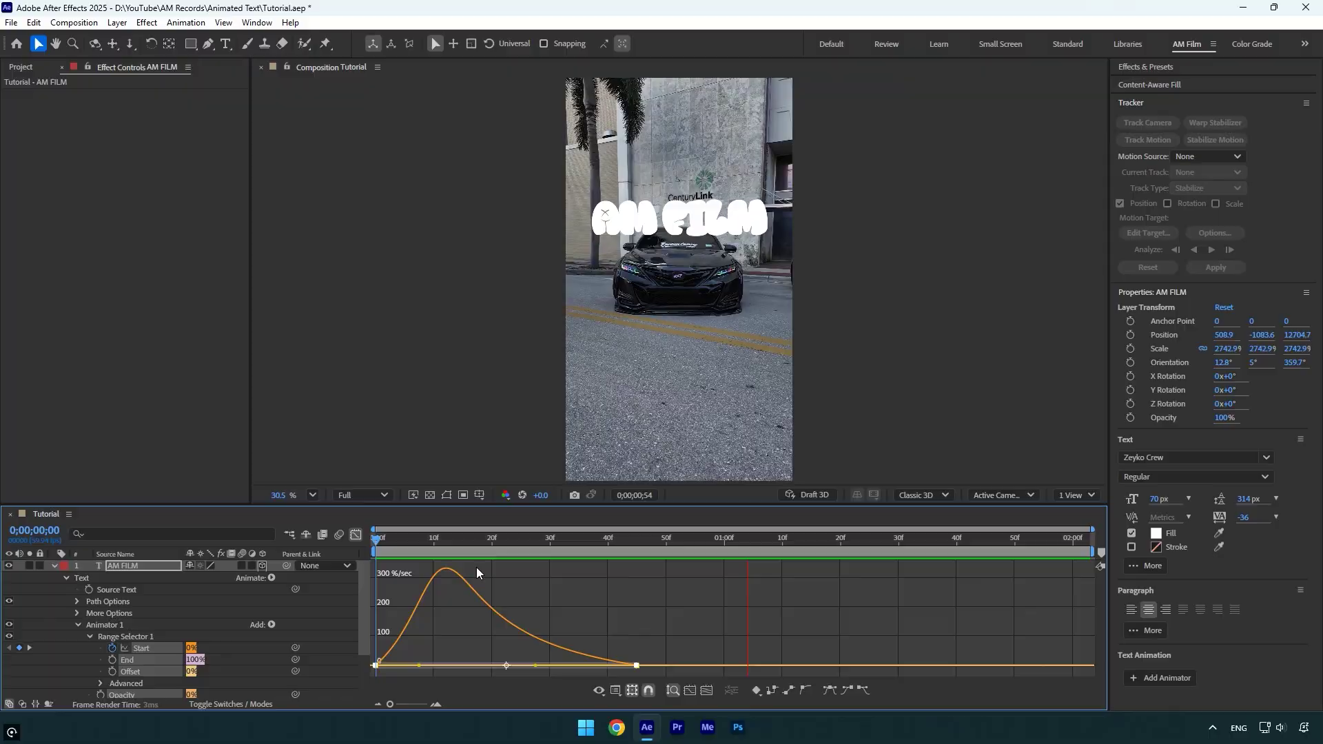
Enable motion blur on the AM FILM layer and preview the animation from frame 0
{"action": "left_click", "coordinate": [356, 535]}
{"action": "key", "text": "u"}
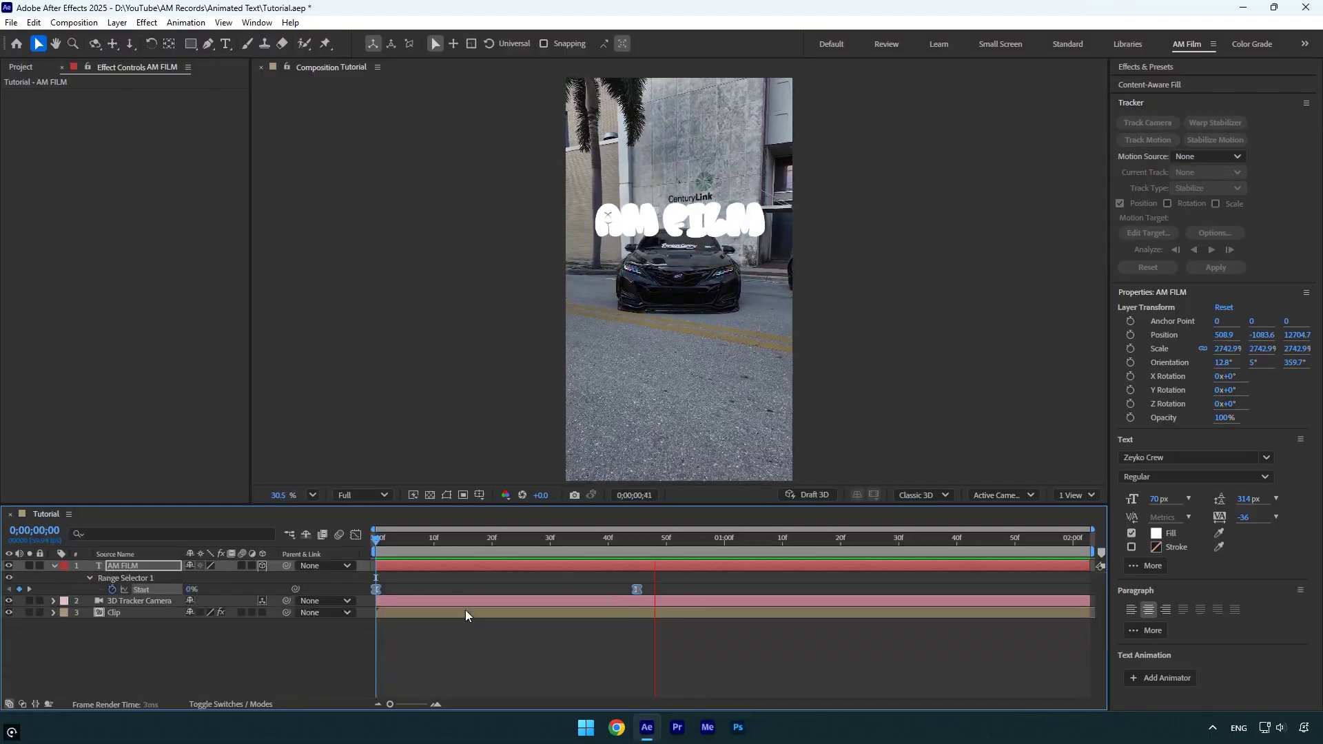
{"action": "key", "text": "space"}
{"action": "left_click", "coordinate": [244, 568]}
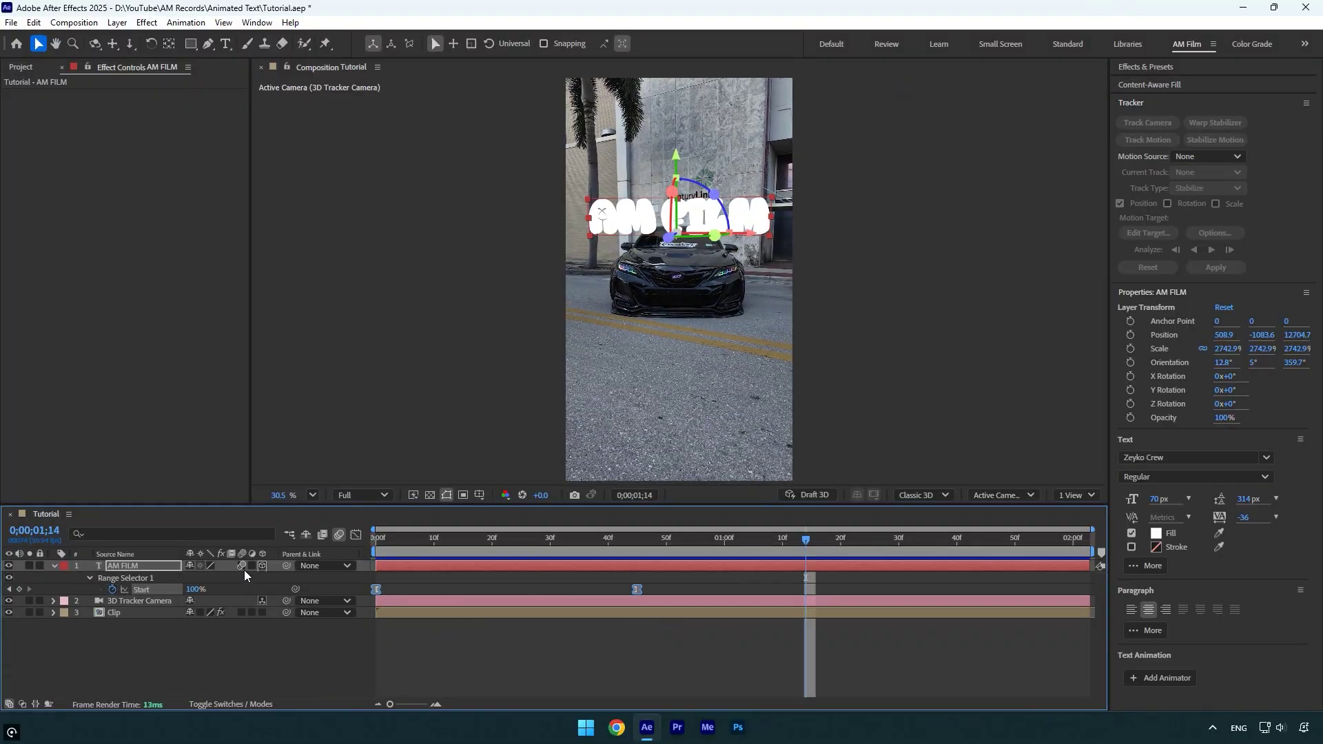
{"action": "left_click", "coordinate": [376, 547]}
{"action": "key", "text": "space"}
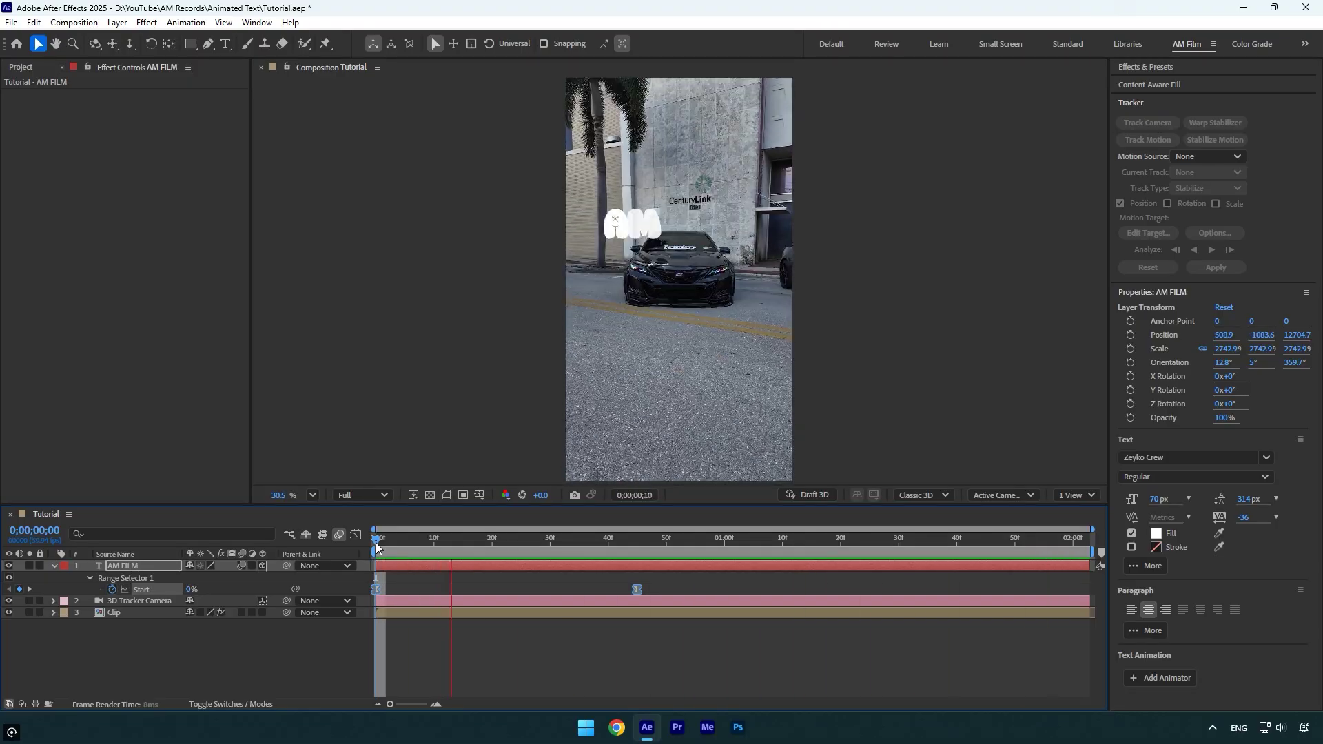
{"action": "key", "text": "space"}
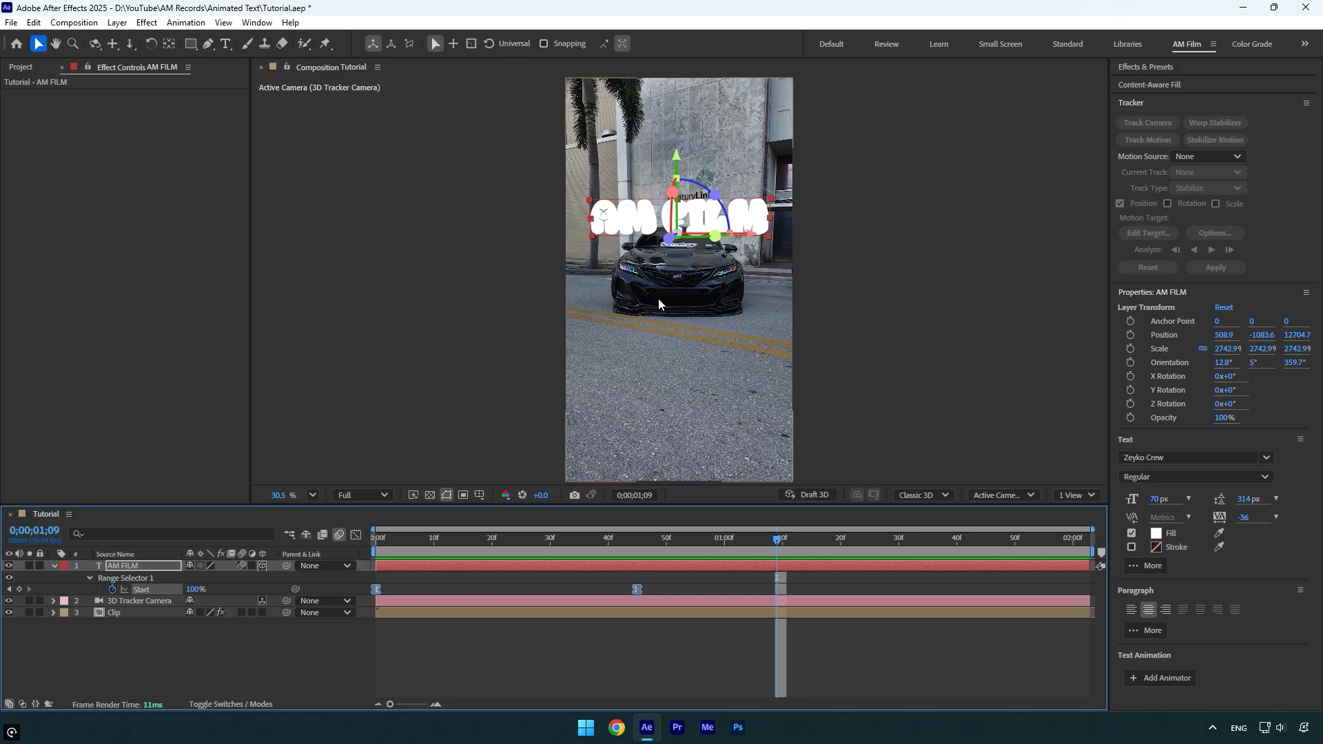
Apply a Drop Shadow to AM FILM and increase its Distance to 10
{"action": "key", "text": "ctrl+space"}
{"action": "type", "text": "drop"}
{"action": "key", "text": "Return"}
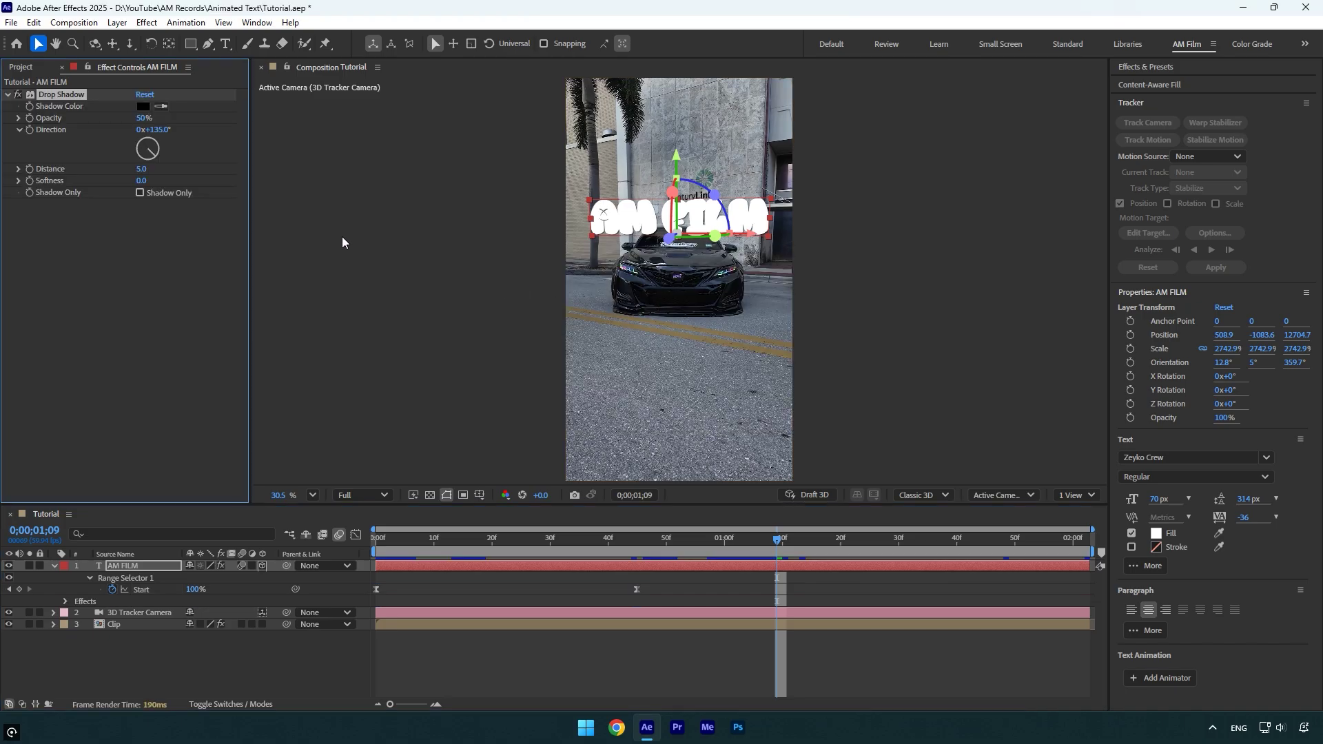
{"action": "left_click_drag", "start_coordinate": [137, 168], "coordinate": [166, 180]}
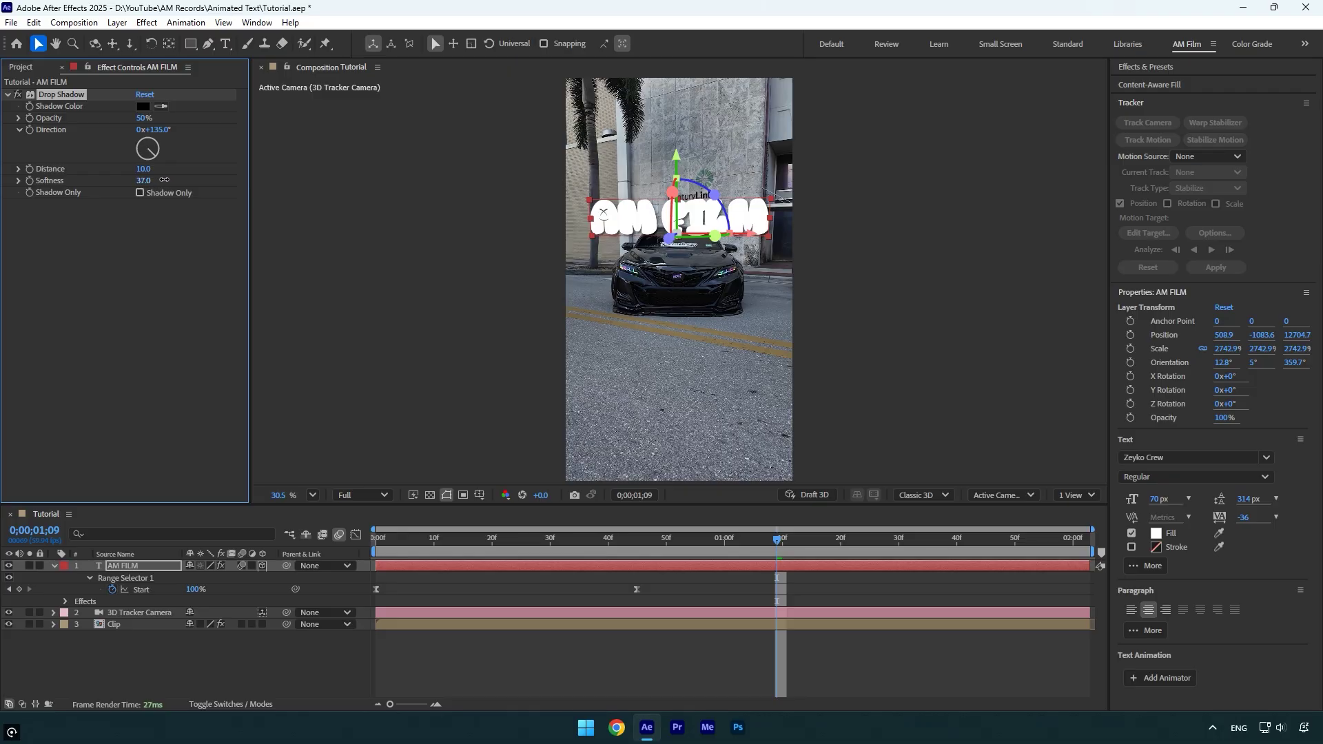
Apply Deep Glow (Radius 500) to AM FILM and scrub its Exposure down to 0.07
{"action": "key", "text": "ctrl+space"}
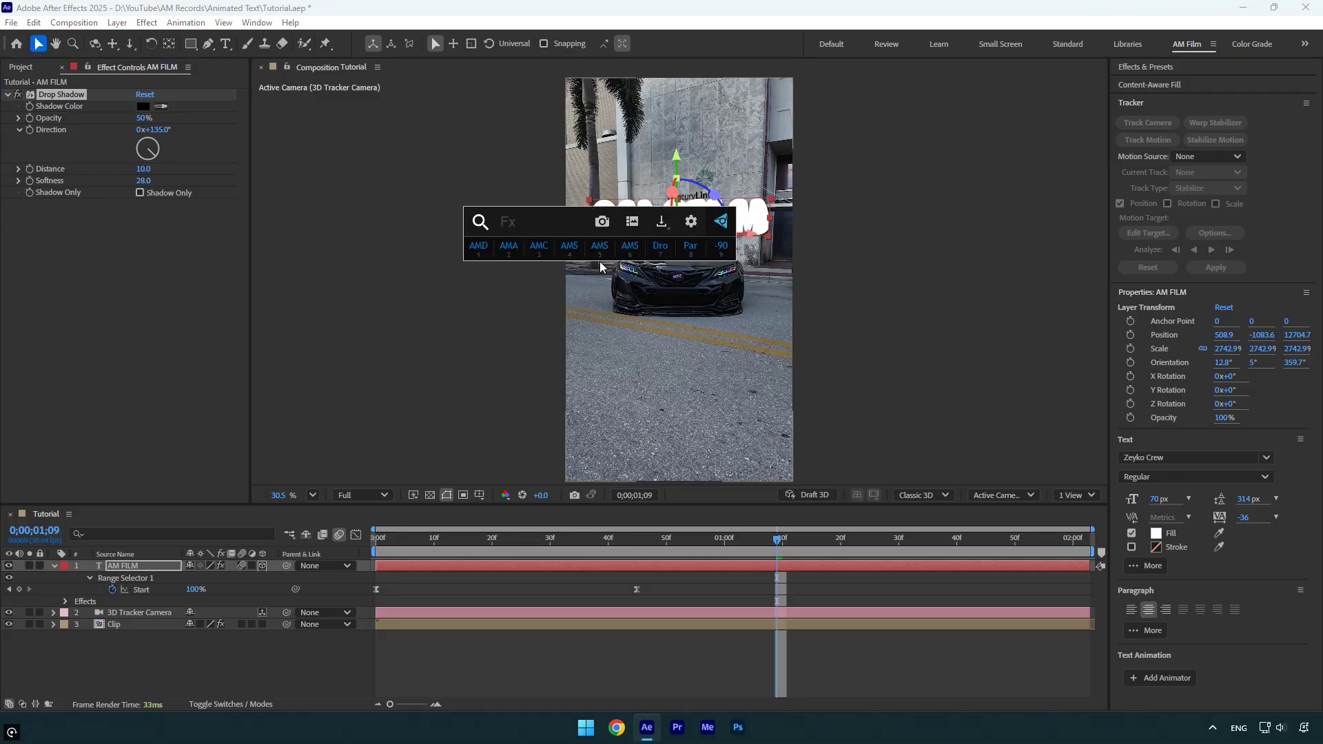
{"action": "type", "text": "deep"}
{"action": "key", "text": "Return"}
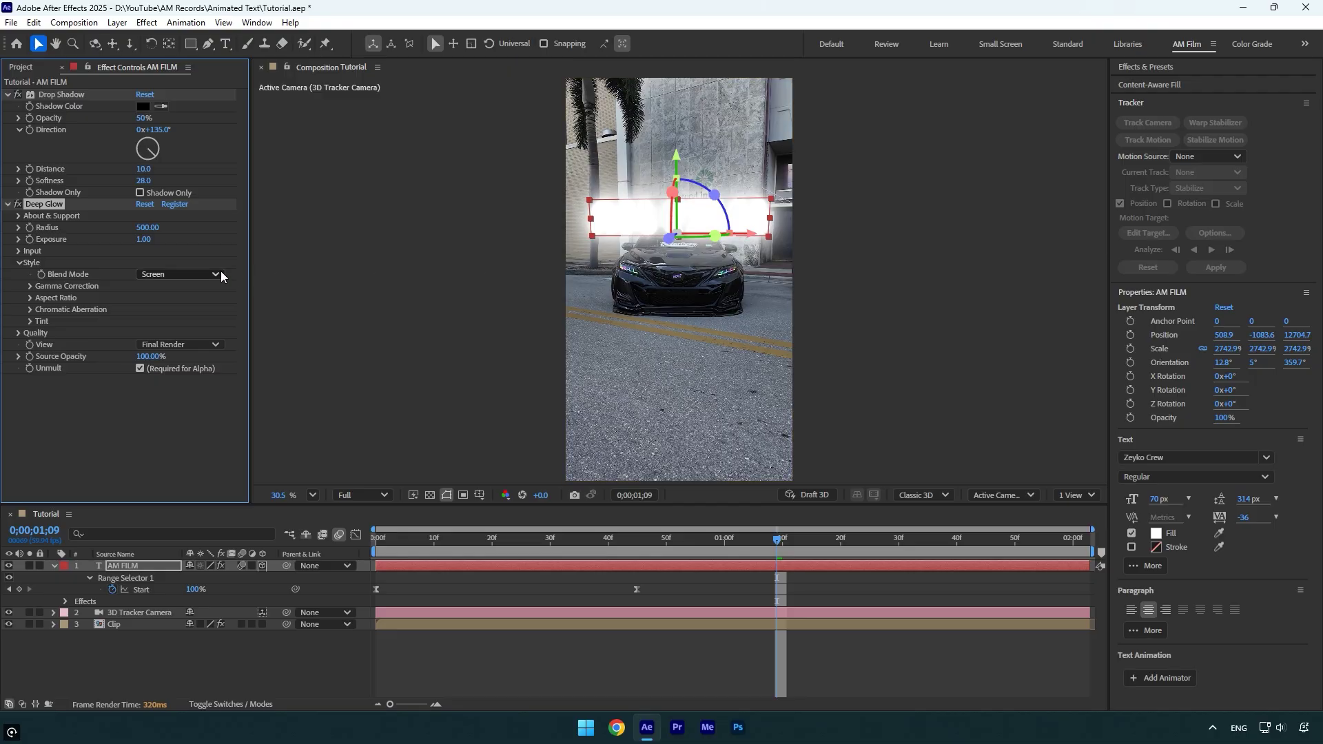
{"action": "left_click_drag", "start_coordinate": [143, 239], "coordinate": [81, 239]}
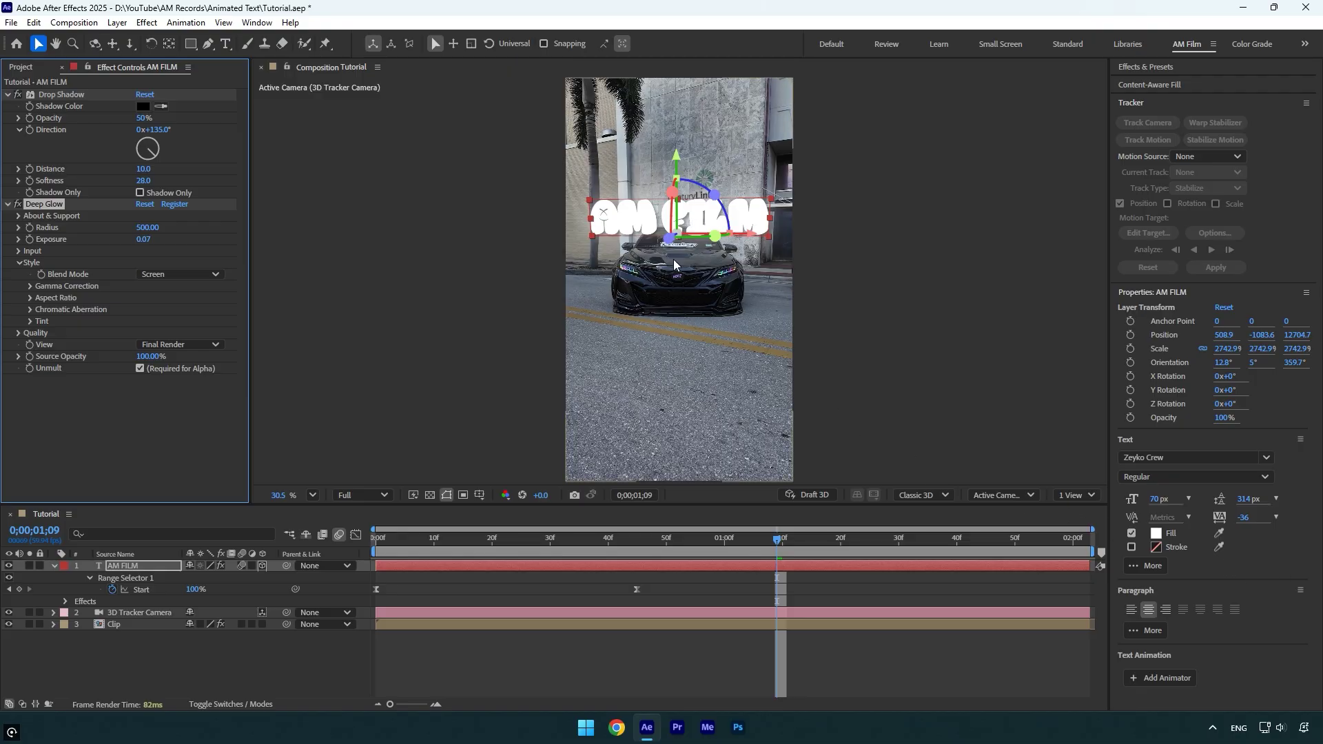
Apply a Fill effect to AM FILM and set its colour to yellow FCFF0D
{"action": "key", "text": "ctrl+space"}
{"action": "type", "text": "fill"}
{"action": "key", "text": "Escape"}
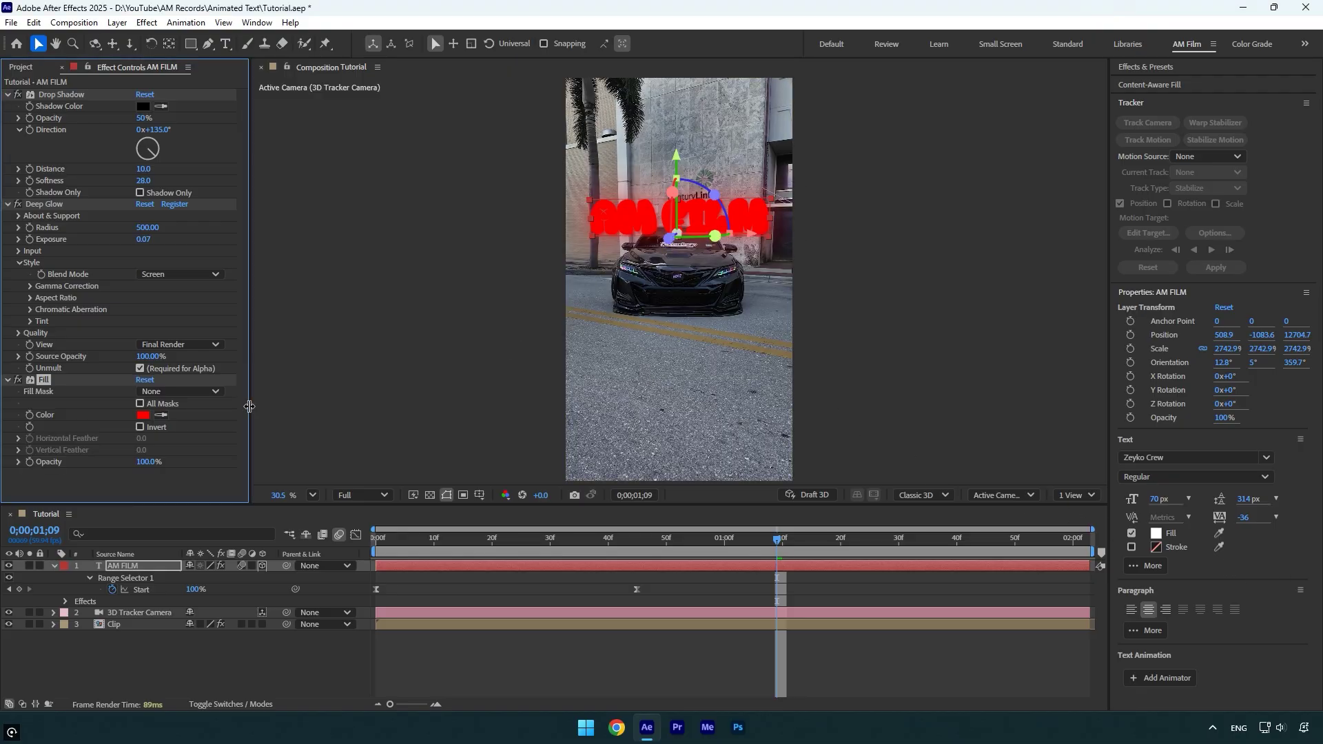
{"action": "left_click", "coordinate": [143, 415]}
{"action": "left_click_drag", "start_coordinate": [609, 254], "coordinate": [306, 192]}
{"action": "left_click_drag", "start_coordinate": [392, 303], "coordinate": [393, 360]}
{"action": "left_click", "coordinate": [368, 214]}
{"action": "left_click", "coordinate": [494, 219]}
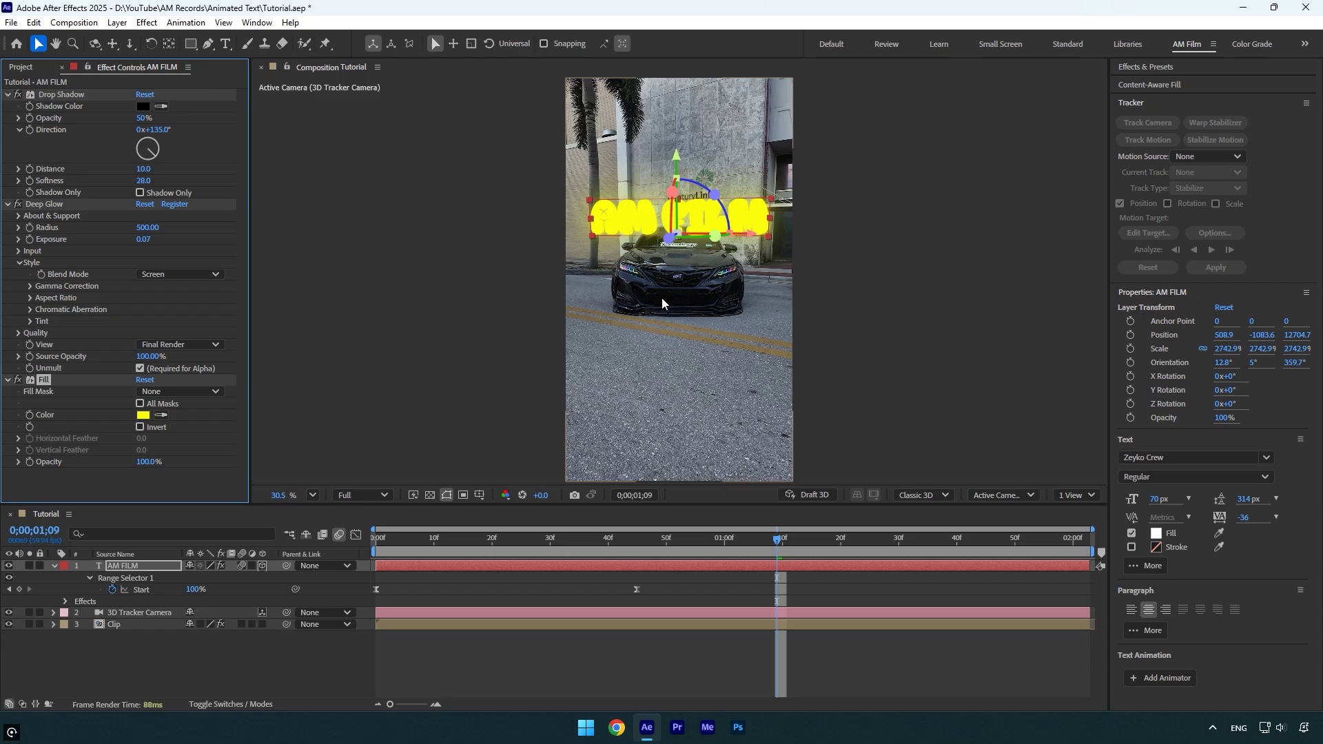
Duplicate Clip above AM FILM, delete the copy's 3D Camera Tracker, and return to frame 0
{"action": "left_click", "coordinate": [109, 624]}
{"action": "key", "text": "ctrl+d"}
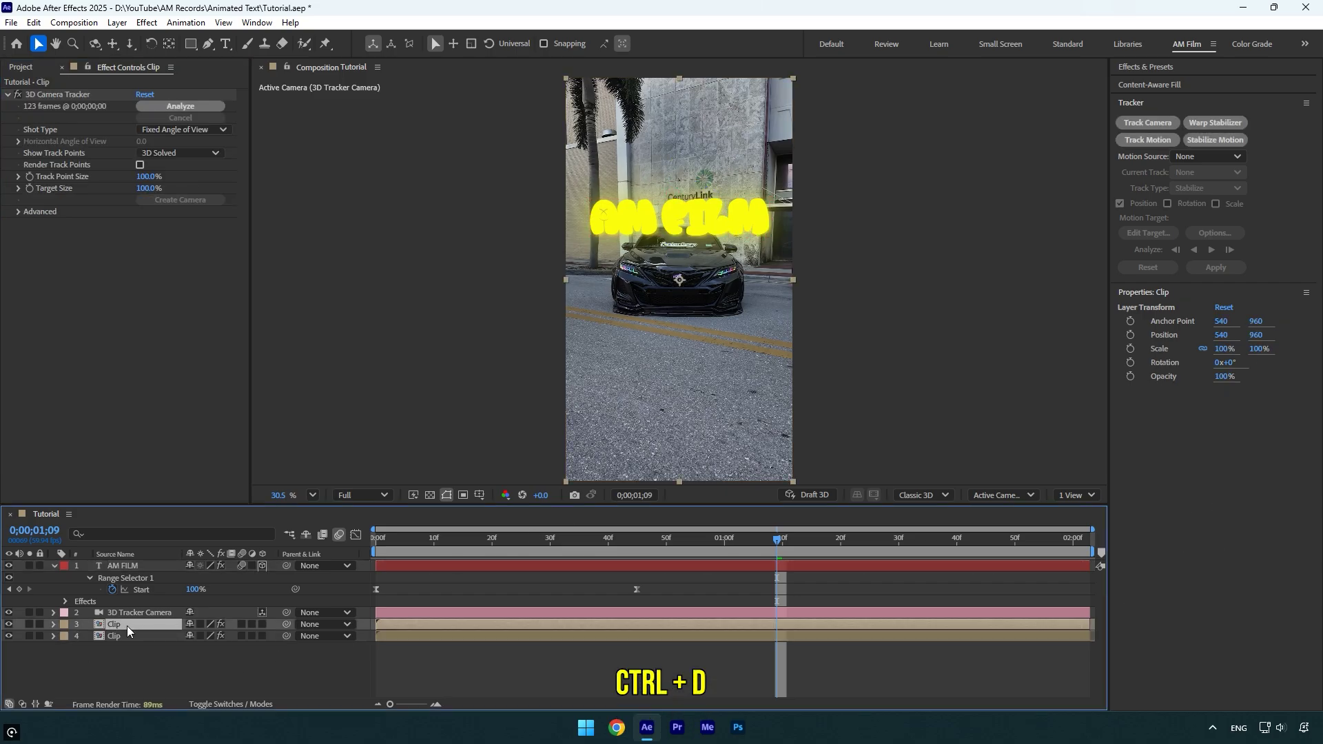
{"action": "left_click_drag", "start_coordinate": [126, 626], "coordinate": [126, 566]}
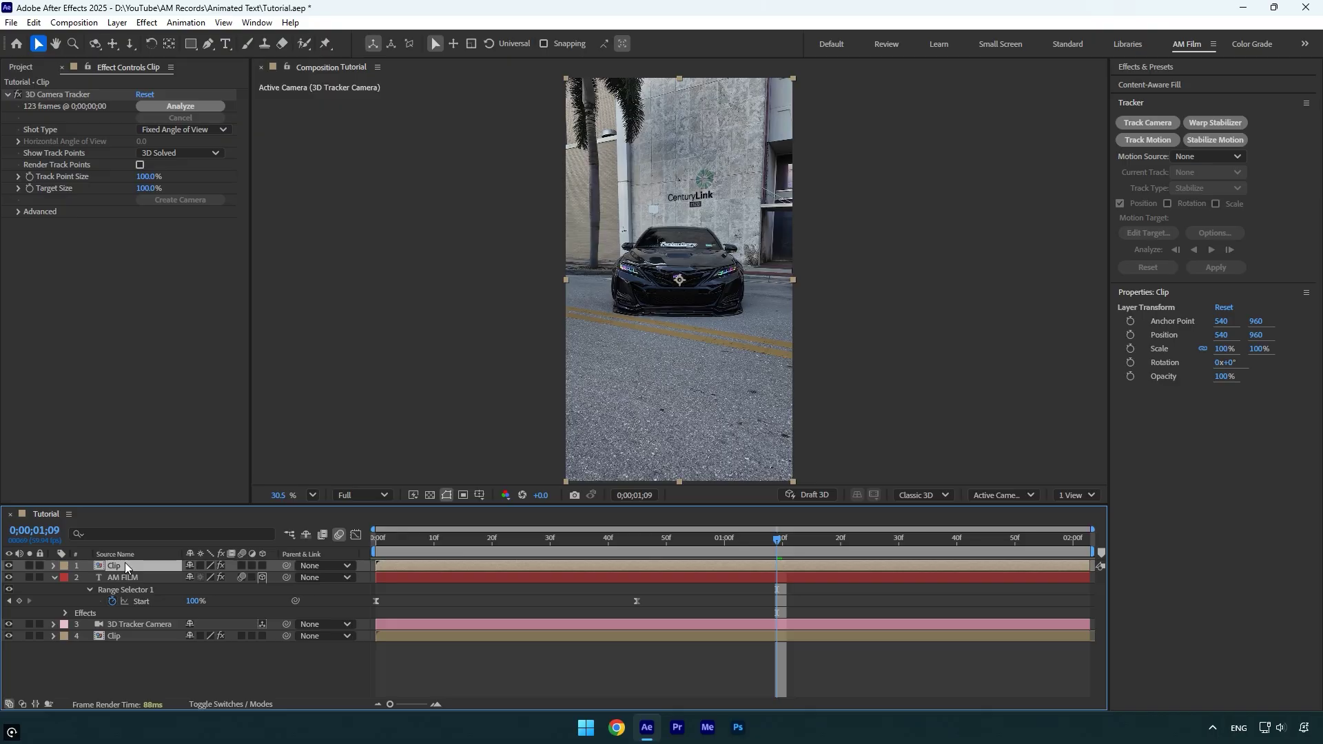
{"action": "left_click", "coordinate": [66, 94]}
{"action": "key", "text": "Delete"}
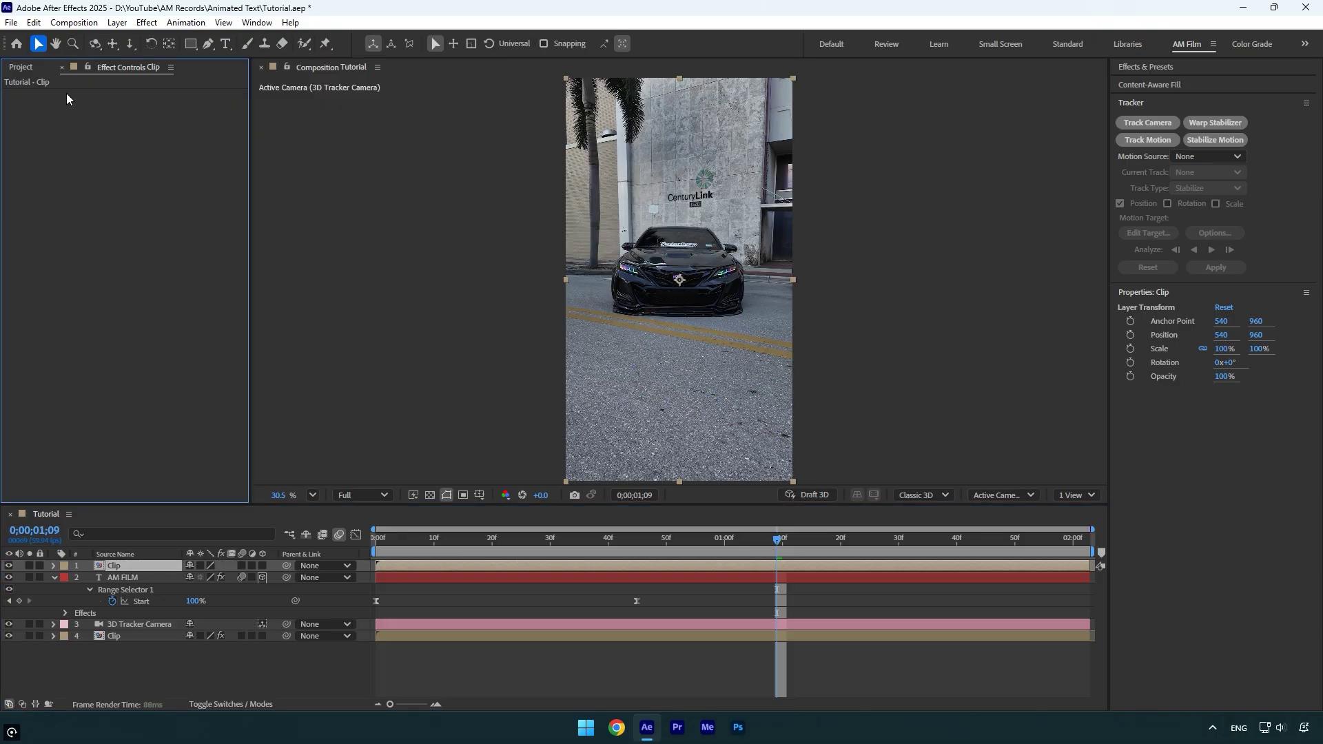
{"action": "left_click_drag", "start_coordinate": [395, 542], "coordinate": [337, 543]}
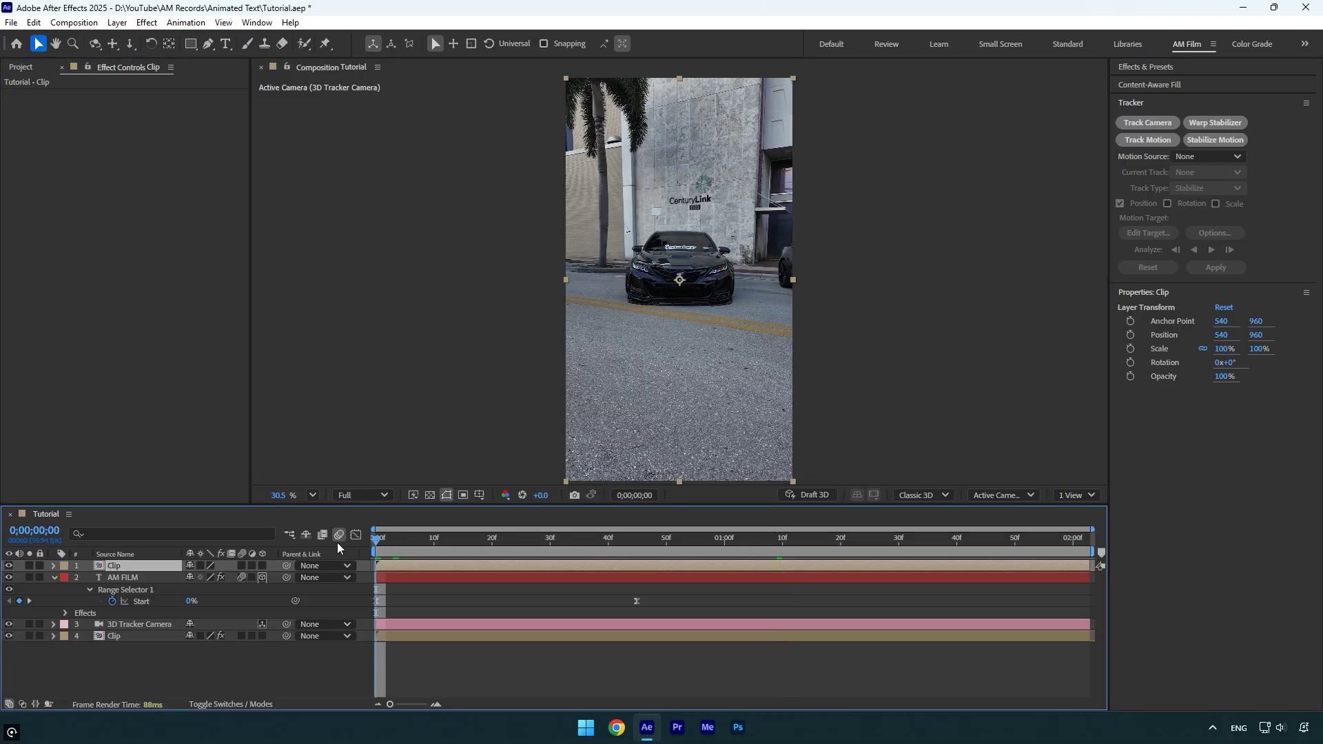
{"action": "left_click", "coordinate": [303, 43]}
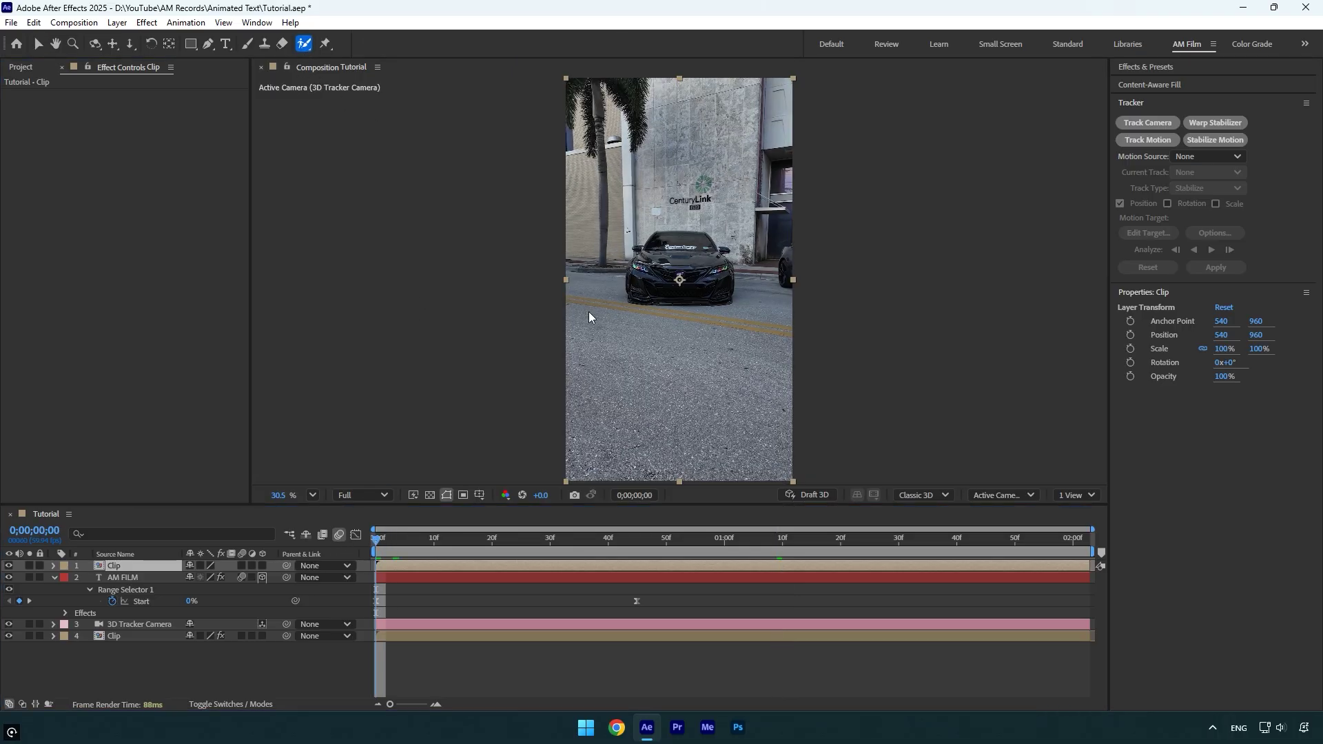
Roto Brush the car on the top Clip layer, including both side mirrors, and freeze the matte
{"action": "double_click", "coordinate": [670, 264]}
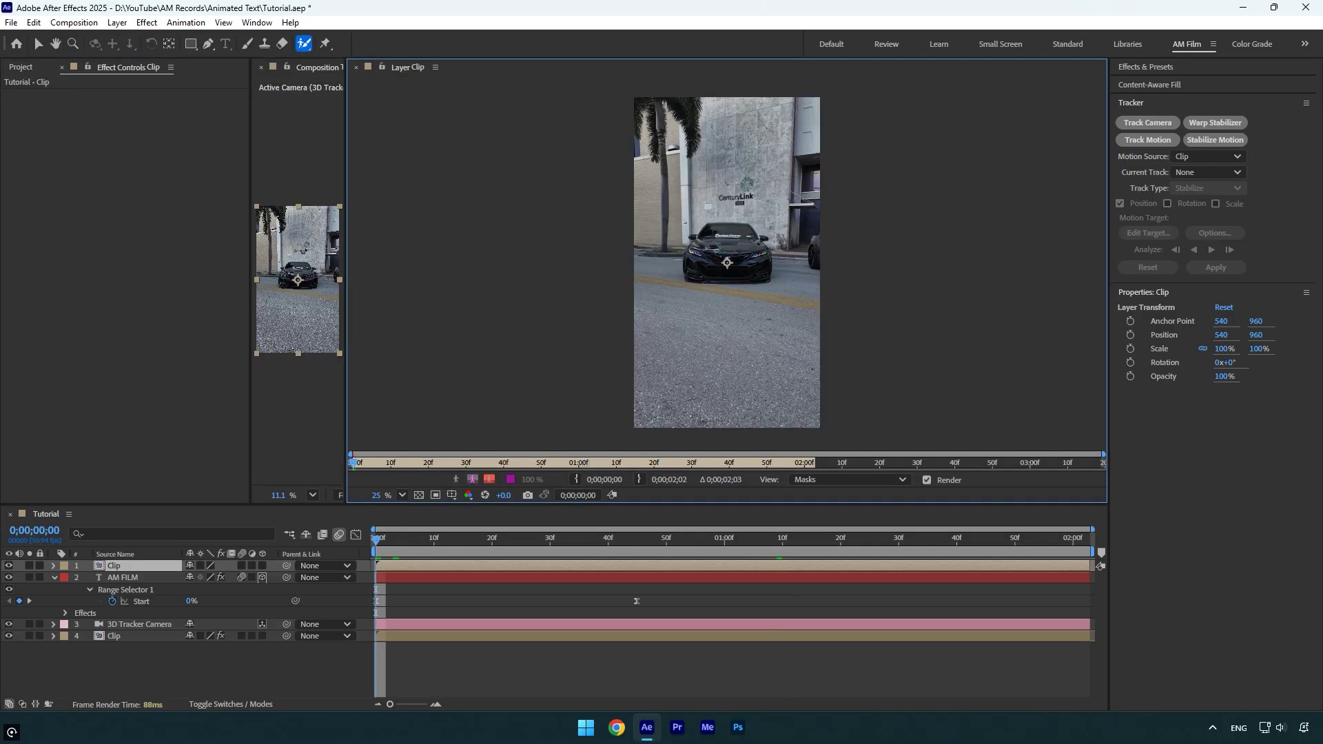
{"action": "mouse_move", "coordinate": [729, 248]}
{"action": "left_mouse_down"}
{"action": "mouse_move", "coordinate": [713, 240]}
{"action": "mouse_move", "coordinate": [707, 266]}
{"action": "mouse_move", "coordinate": [617, 235]}
{"action": "left_mouse_up"}
{"action": "scroll", "coordinate": [736, 233], "scroll_direction": "up", "scroll_amount": 5}
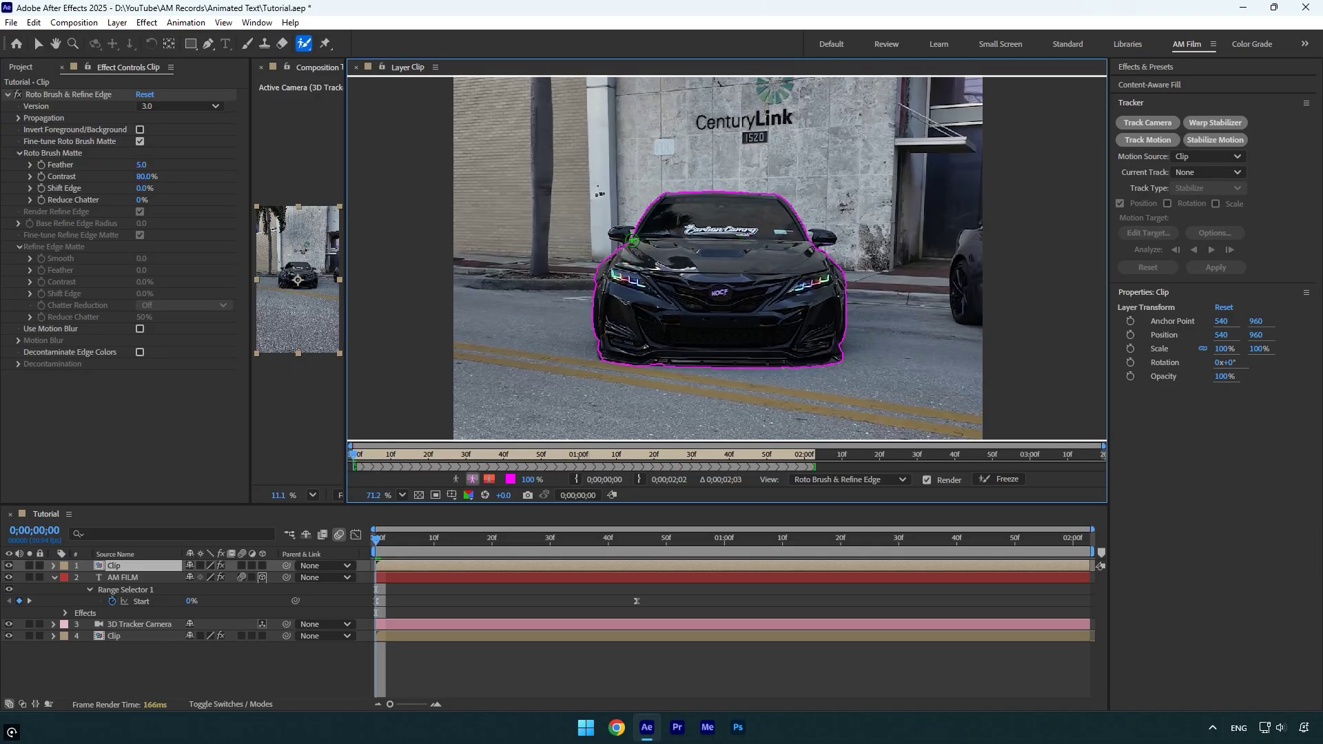
{"action": "left_click_drag", "start_coordinate": [826, 242], "coordinate": [831, 240]}
{"action": "left_click", "coordinate": [1004, 480]}
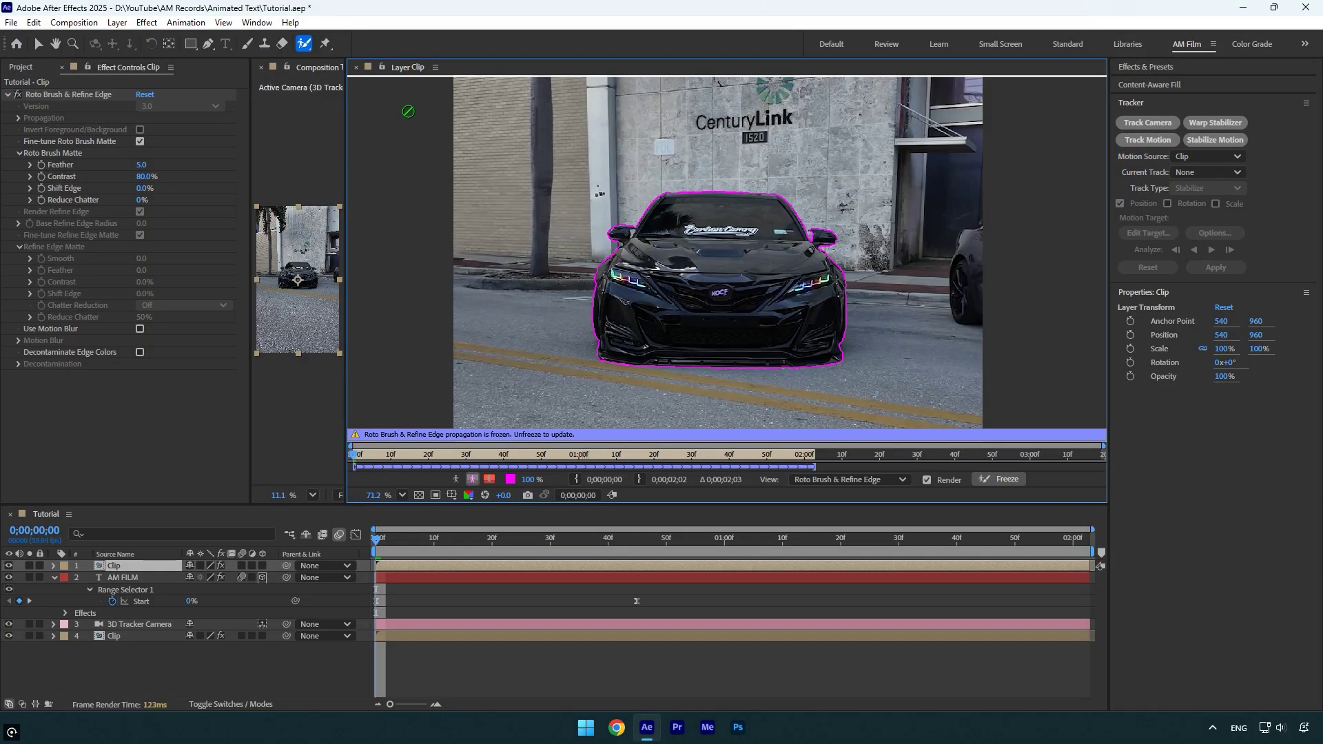
{"action": "left_click", "coordinate": [354, 69]}
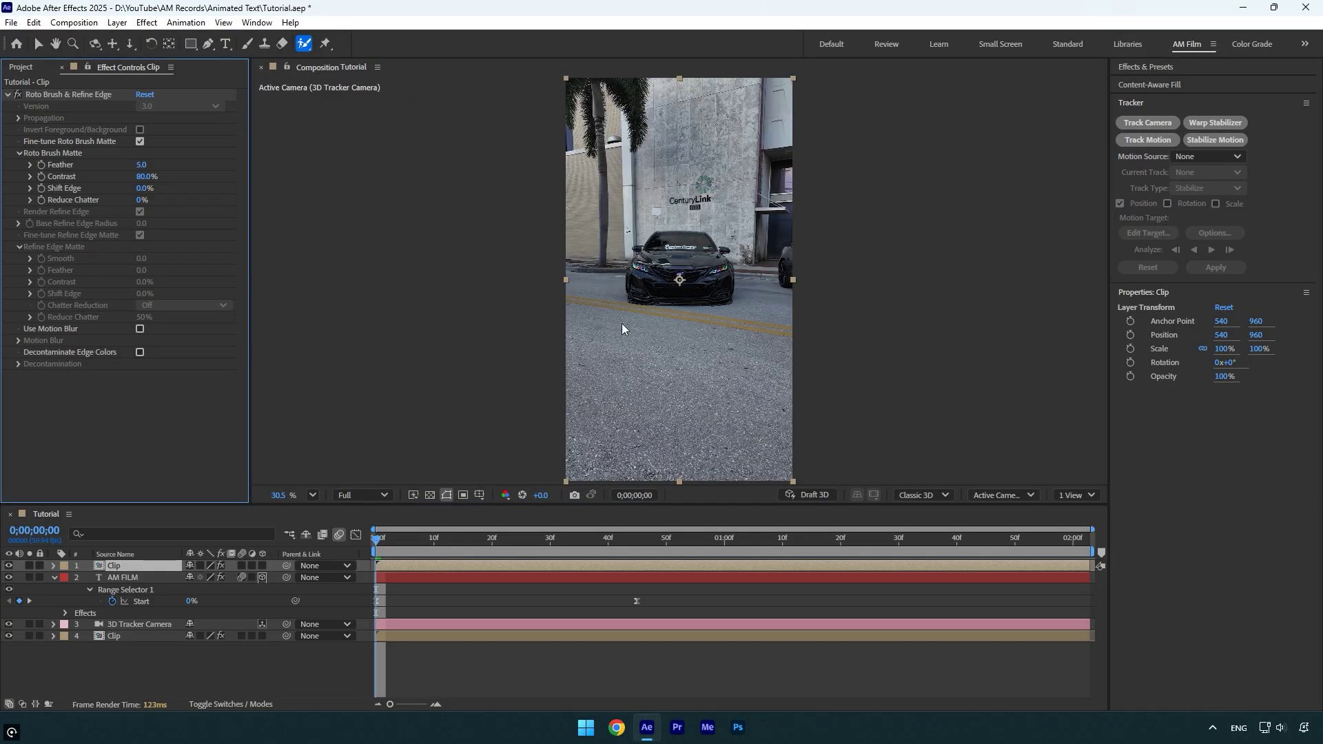
Preview the cutout, then set the Roto matte to Feather 10, Shift Edge -16%, Reduce Chatter 100%
{"action": "key", "text": "space"}
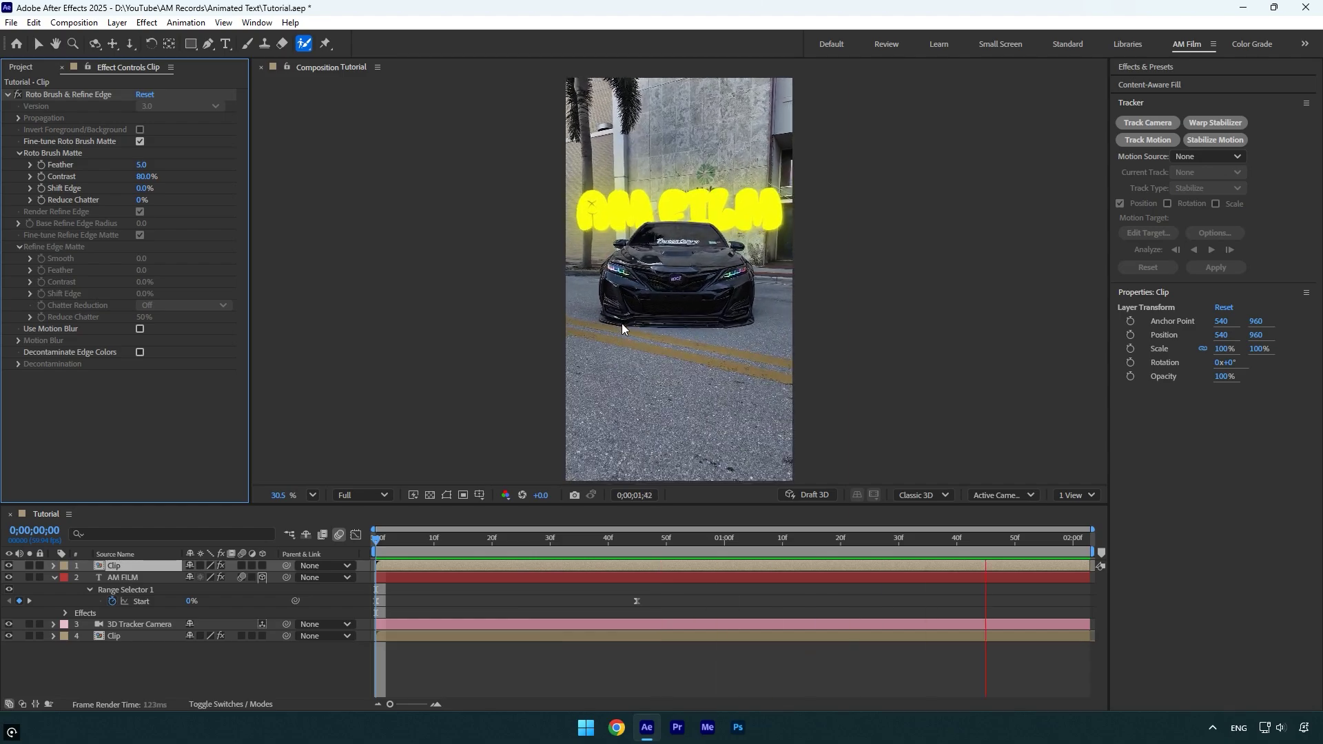
{"action": "key", "text": "space"}
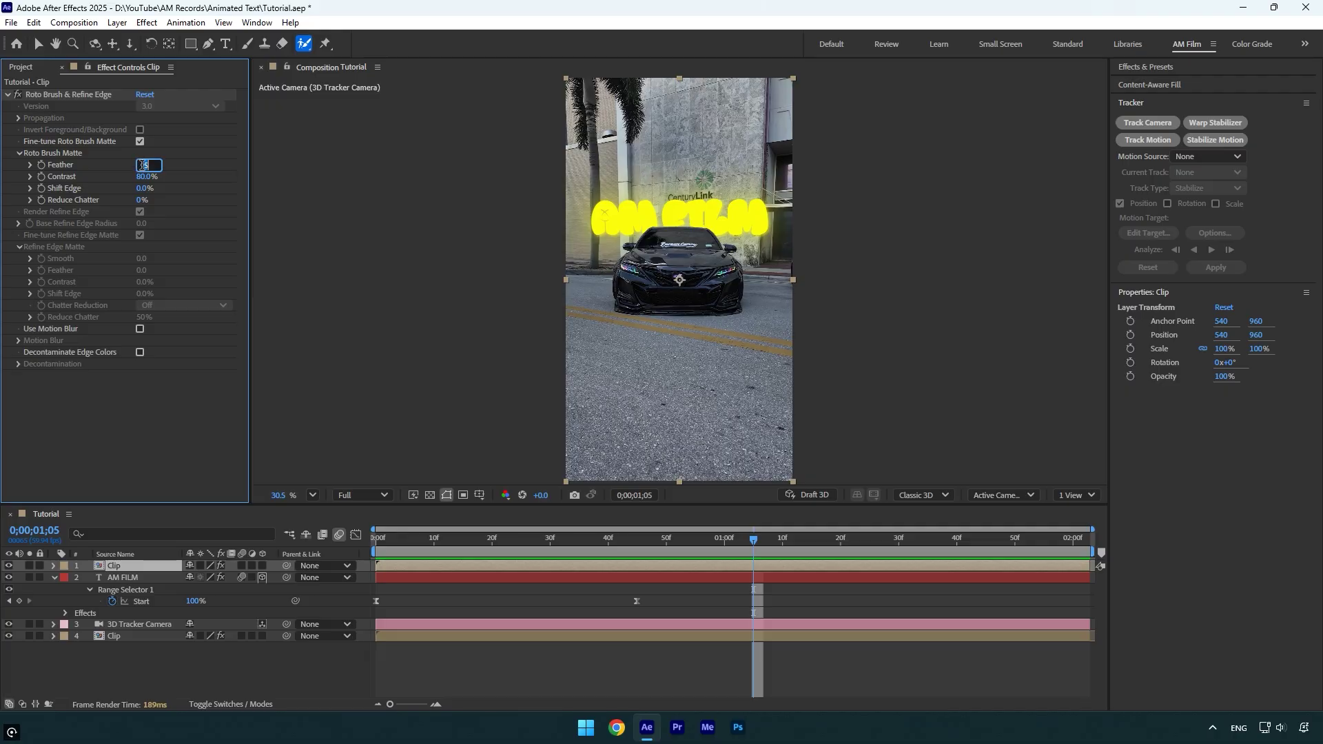
{"action": "left_click", "coordinate": [142, 166]}
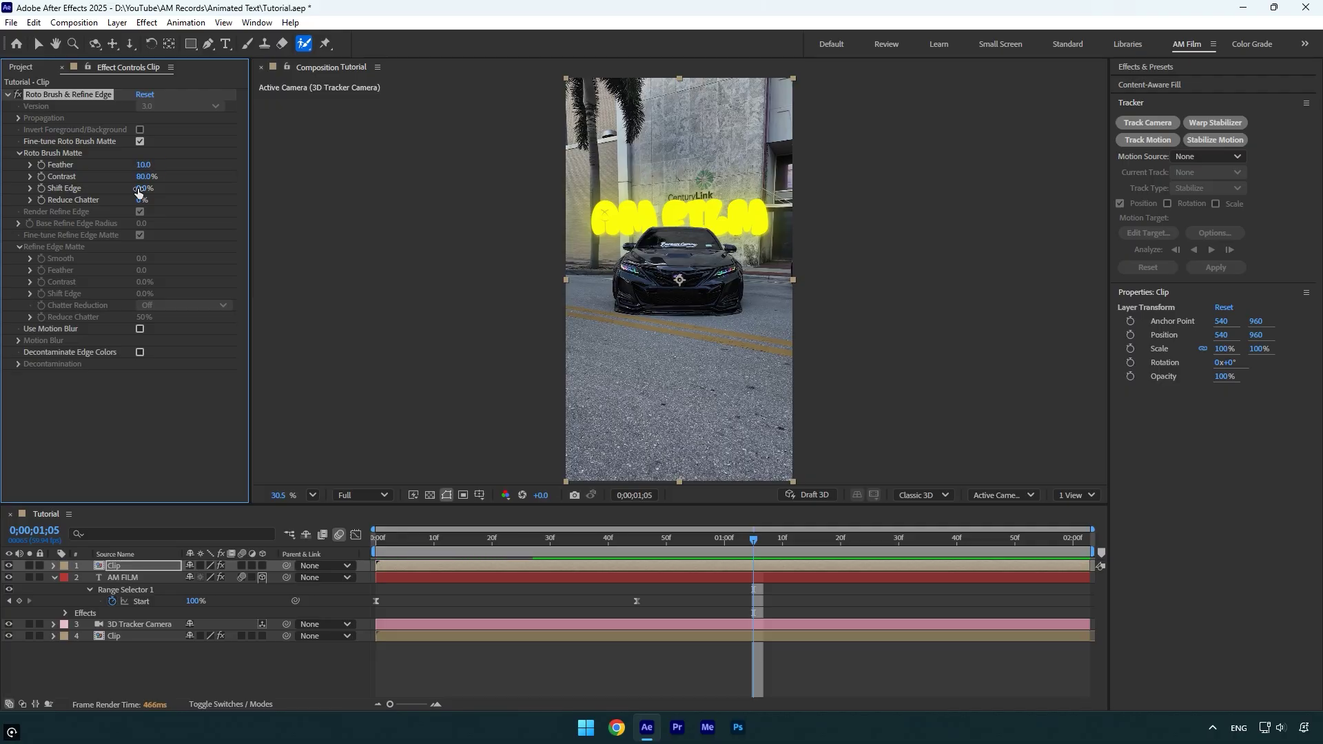
{"action": "mouse_move", "coordinate": [142, 188]}
{"action": "left_mouse_down"}
{"action": "mouse_move", "coordinate": [125, 188]}
{"action": "mouse_move", "coordinate": [165, 199]}
{"action": "left_mouse_up"}
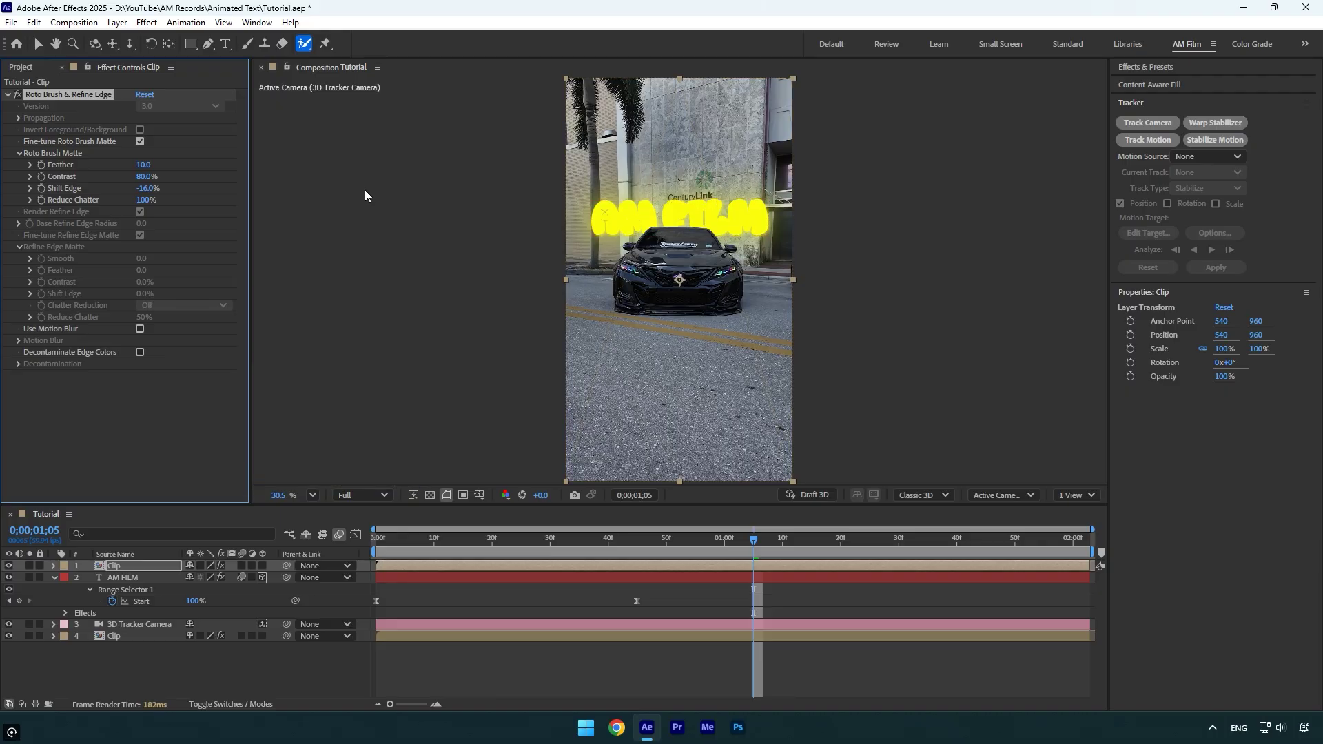